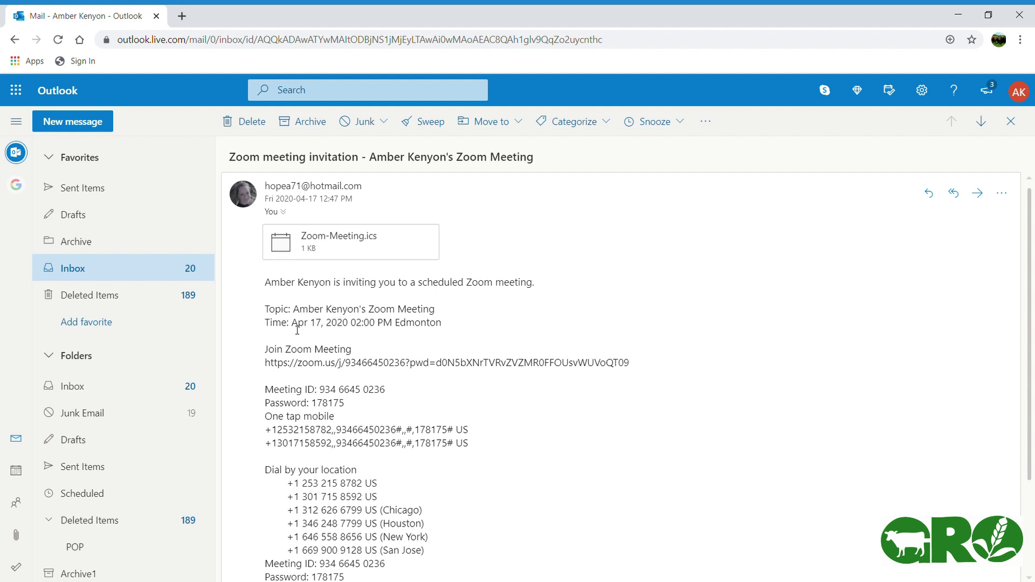
Copy the Zoom join link with its embedded password from the April 17 invitation email and open it in a new browser tab.
drag(293, 323, 327, 334)
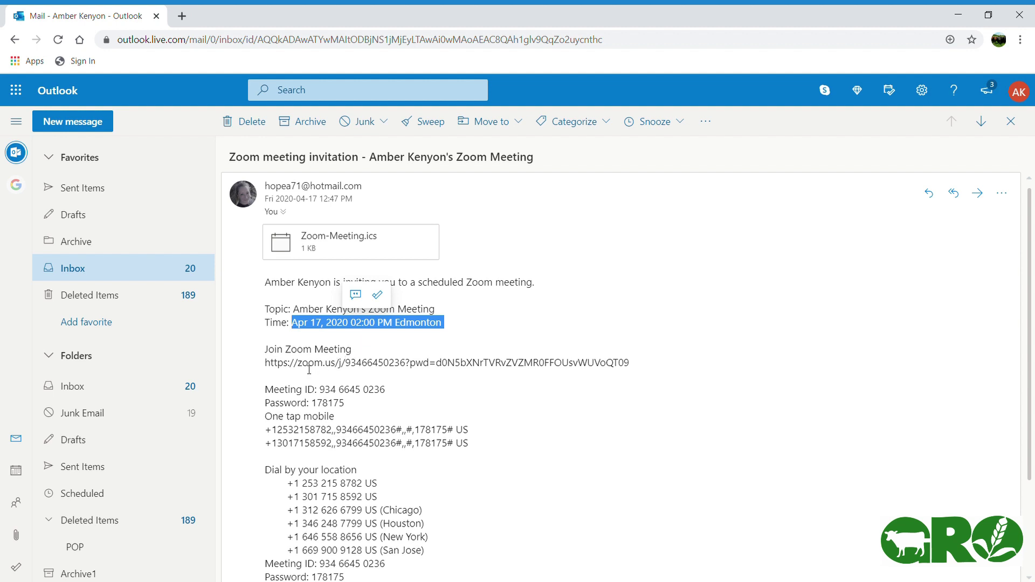
drag(265, 362, 641, 368)
key(ctrl+c)
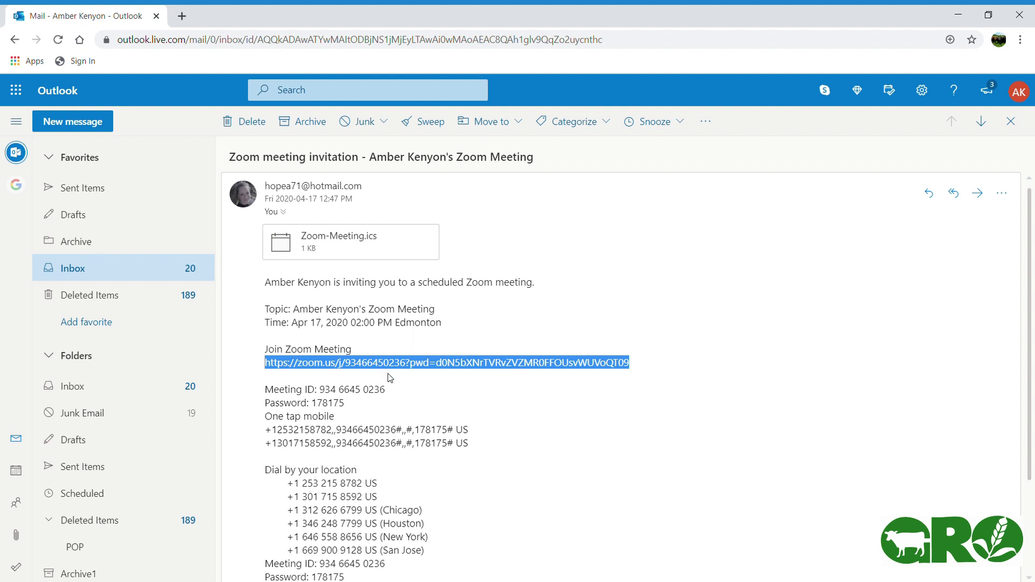
click(183, 16)
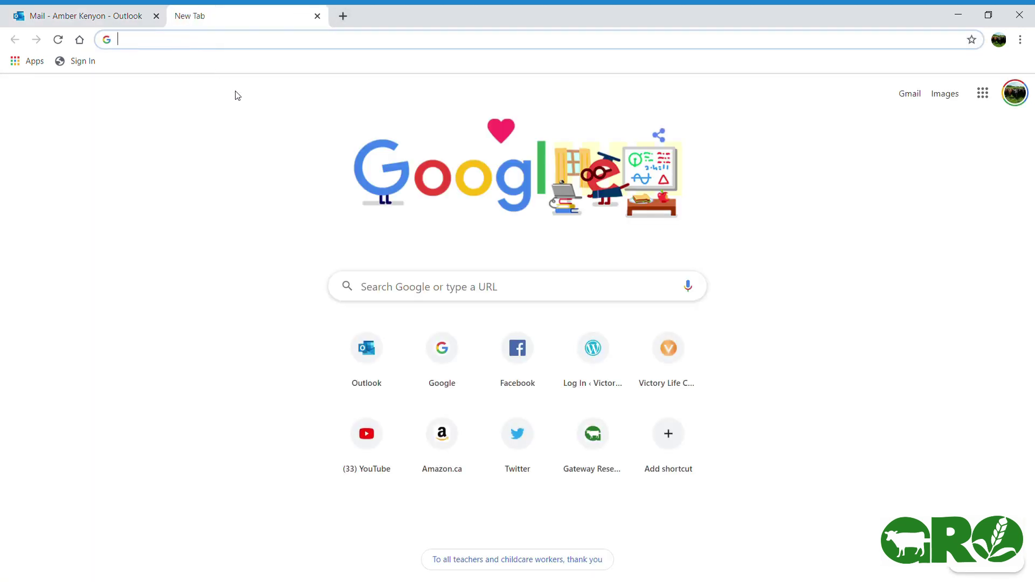
key(ctrl+v)
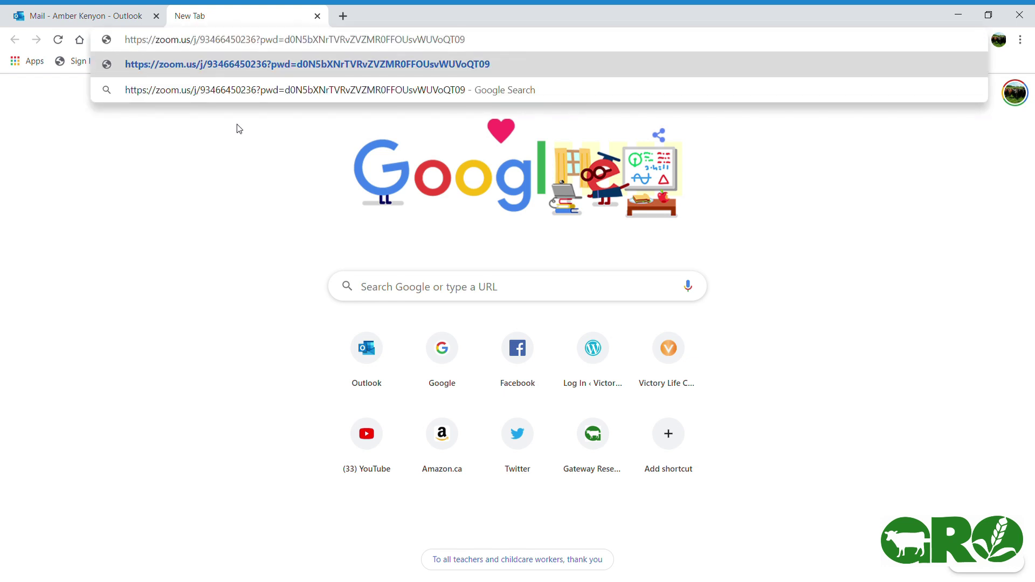
key(Return)
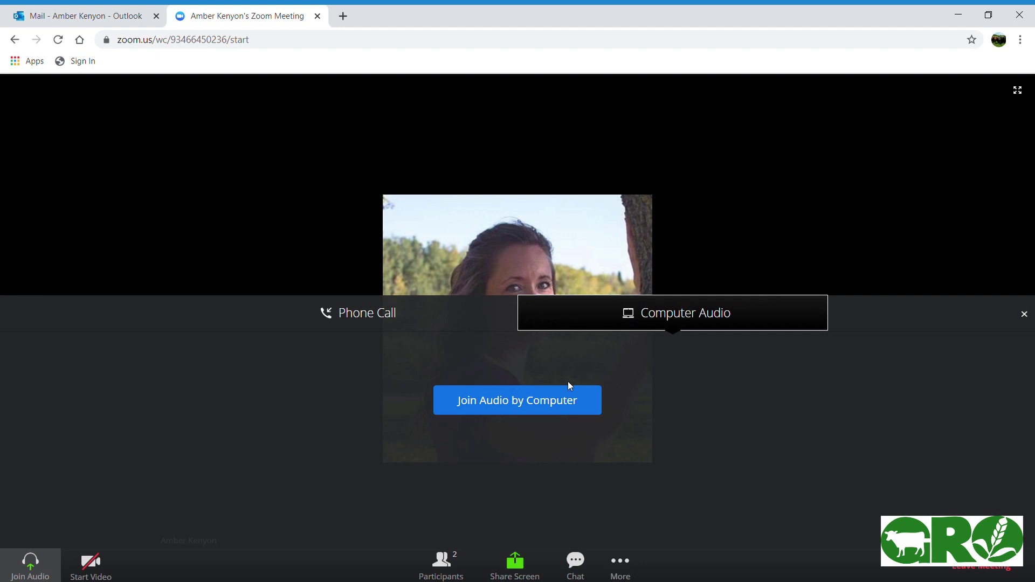
Join the meeting audio by computer, try muting and unmuting the microphone, and leave it muted.
click(529, 399)
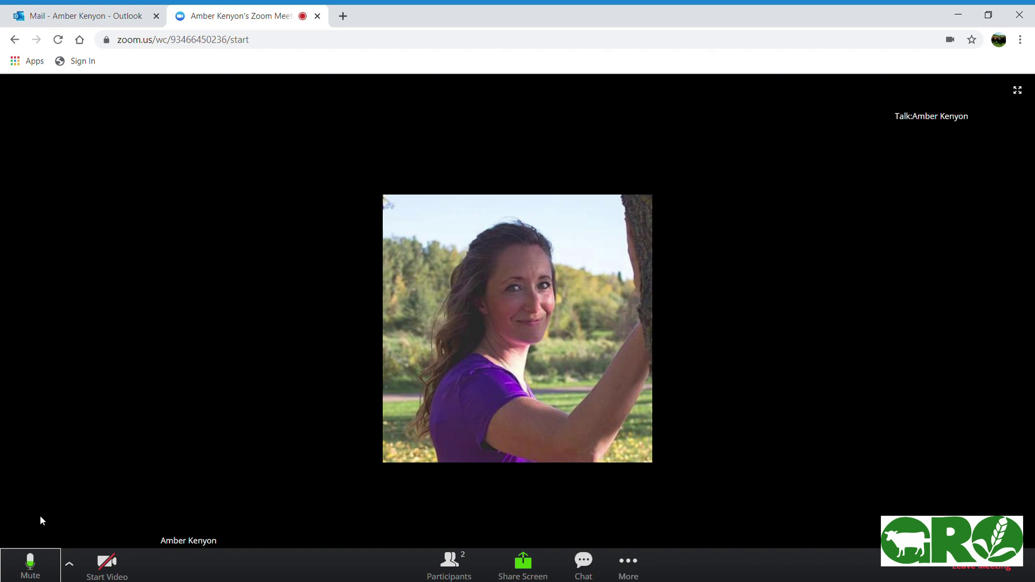
click(31, 569)
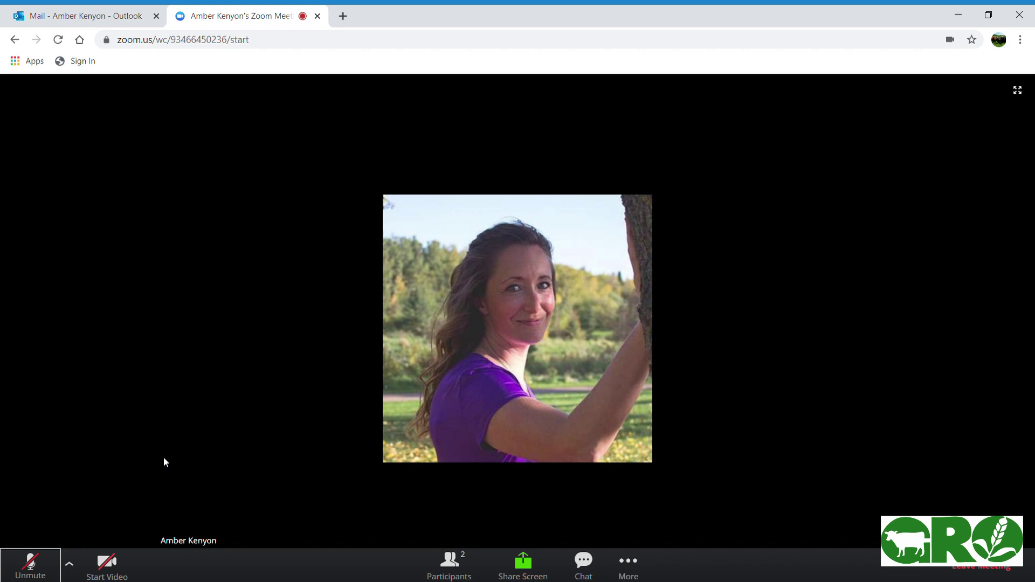
click(38, 567)
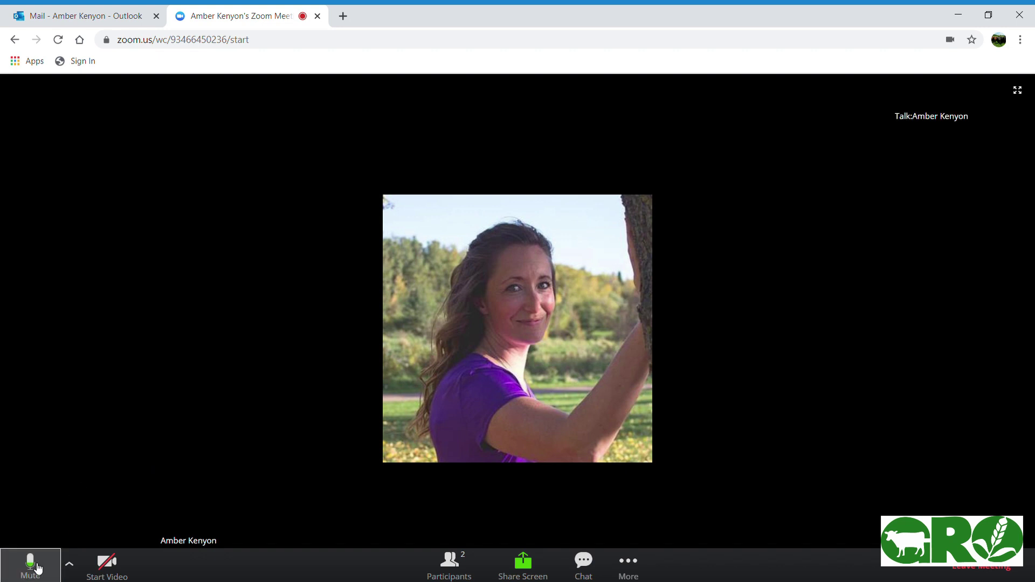
click(38, 568)
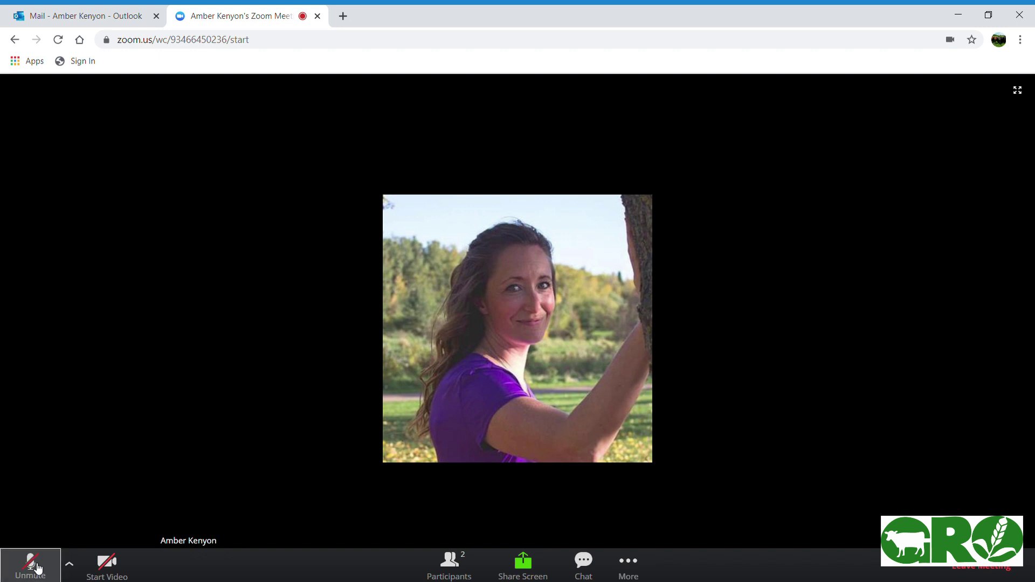
Start the camera video, try the minimized, large and small sizes of the self-view, and stop the video.
click(110, 567)
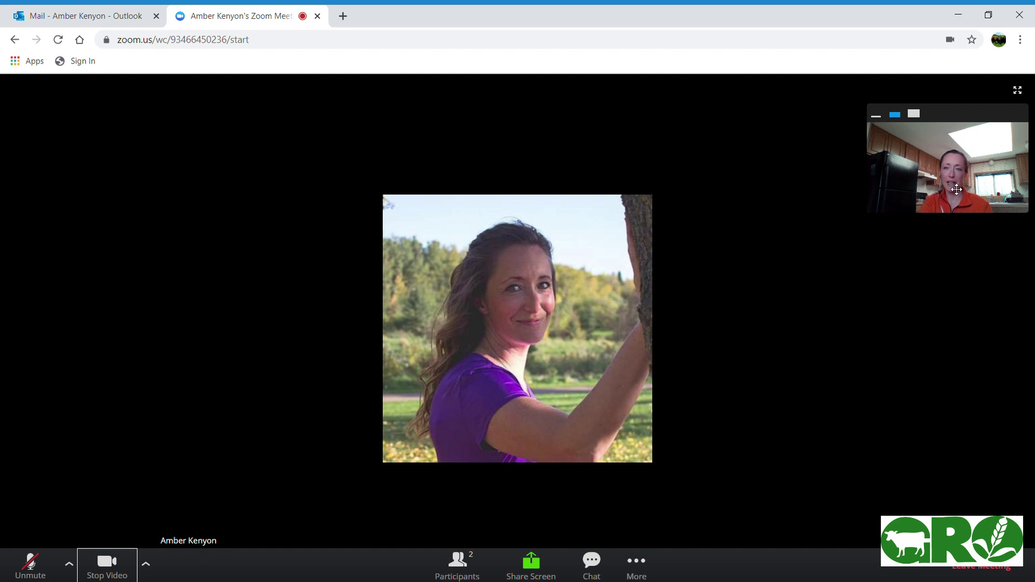
click(873, 115)
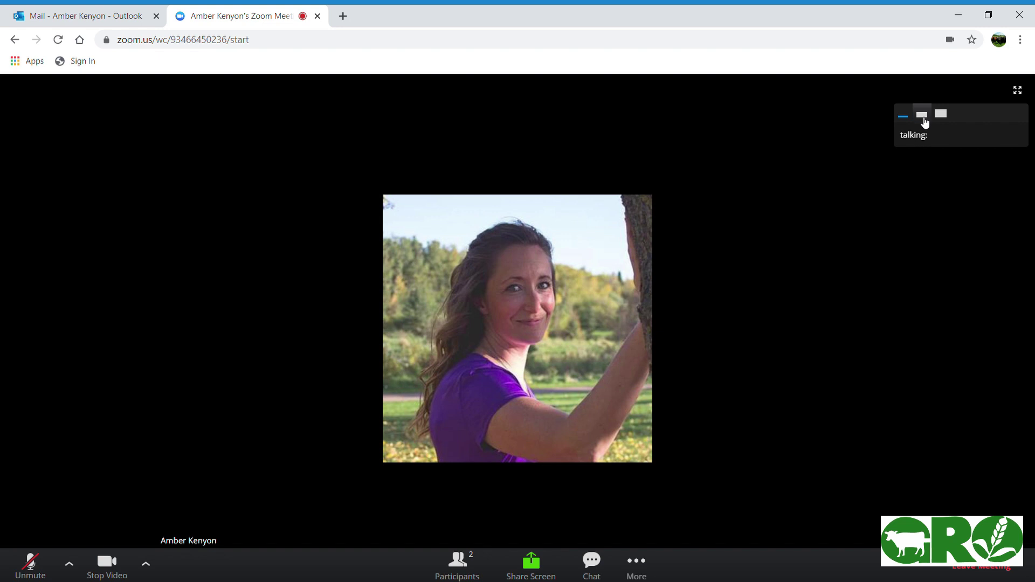
click(941, 113)
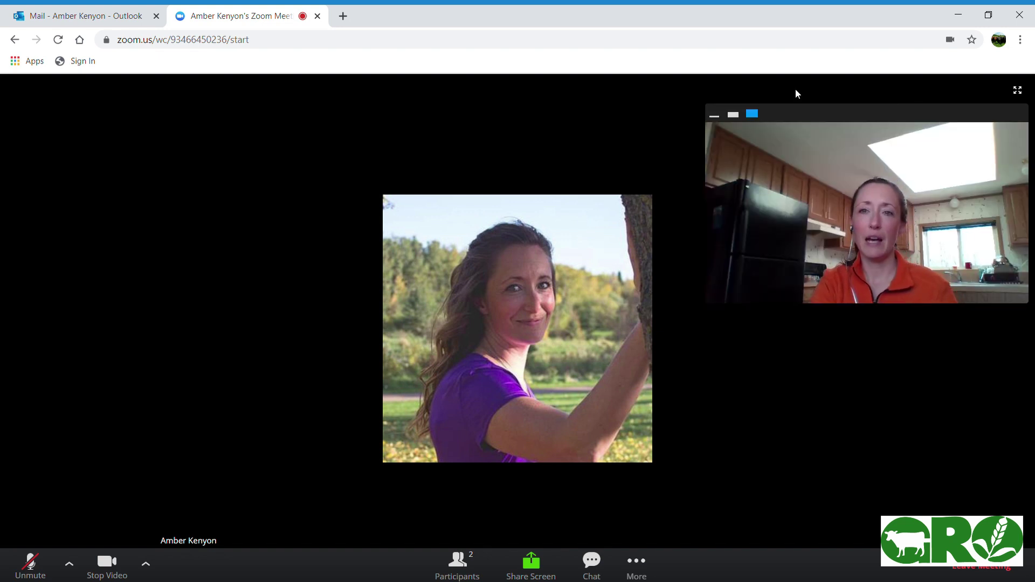
click(733, 114)
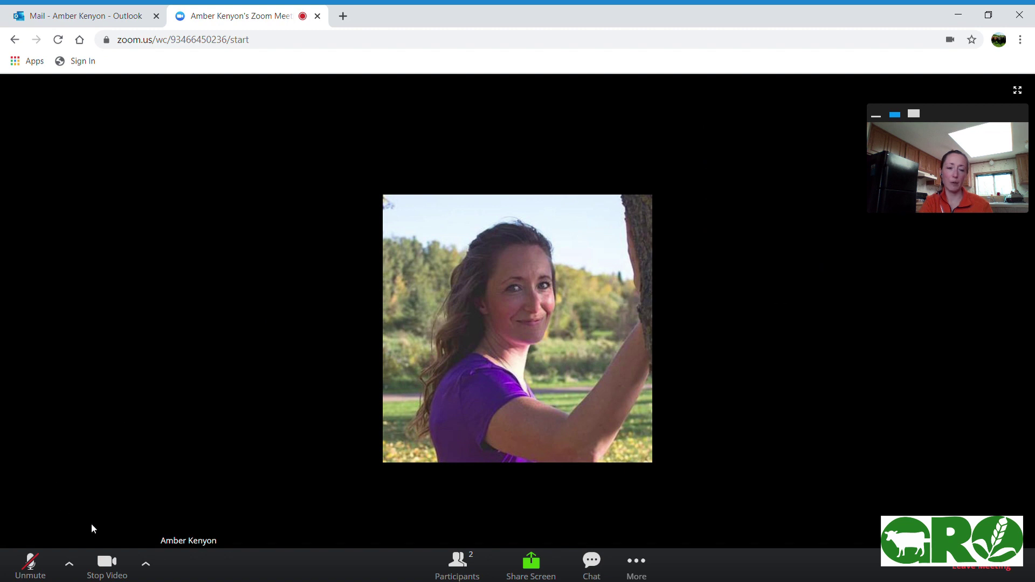
click(110, 564)
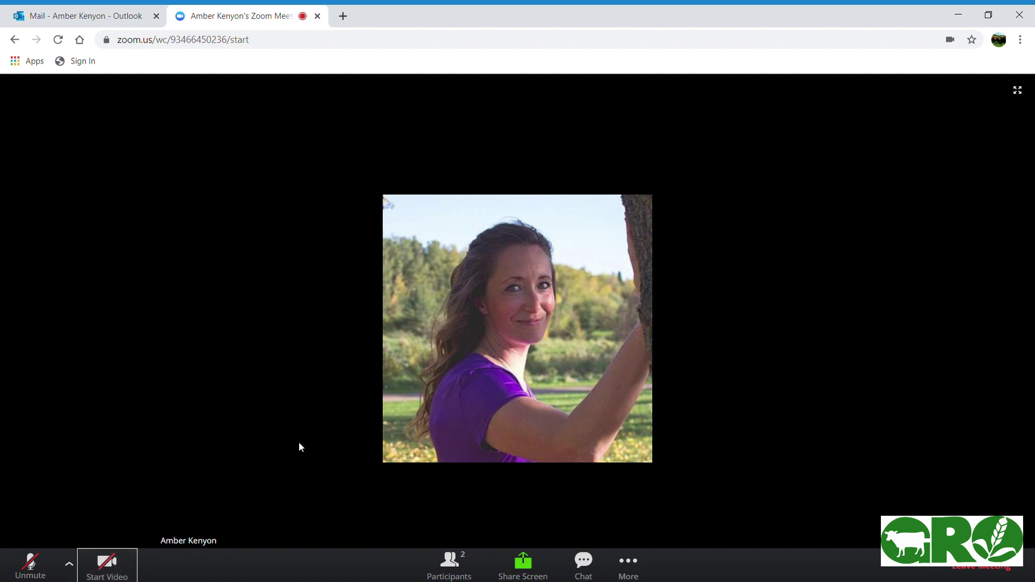
Show the meeting's participant list, raise the hand and lower it again.
click(452, 569)
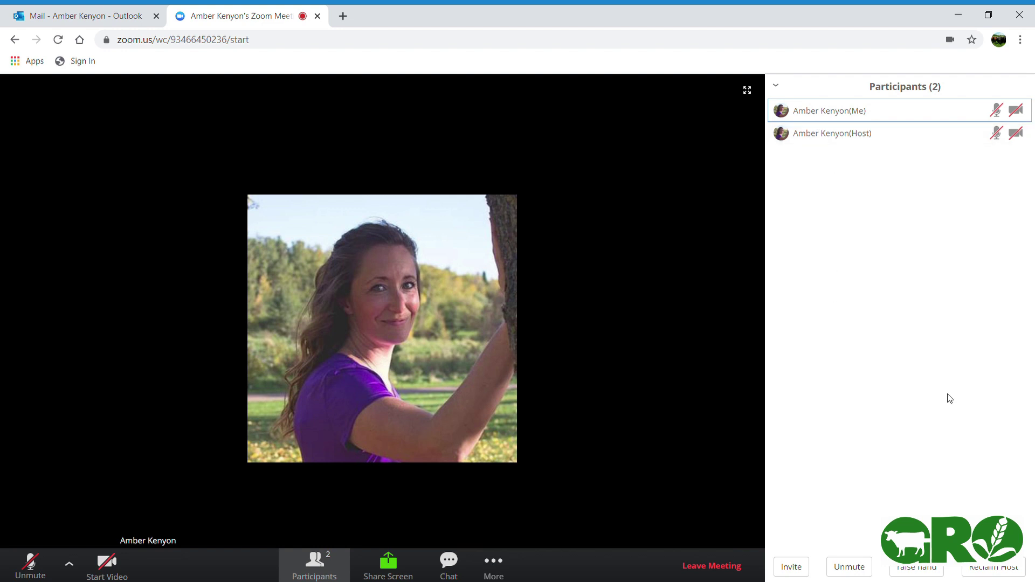
click(916, 567)
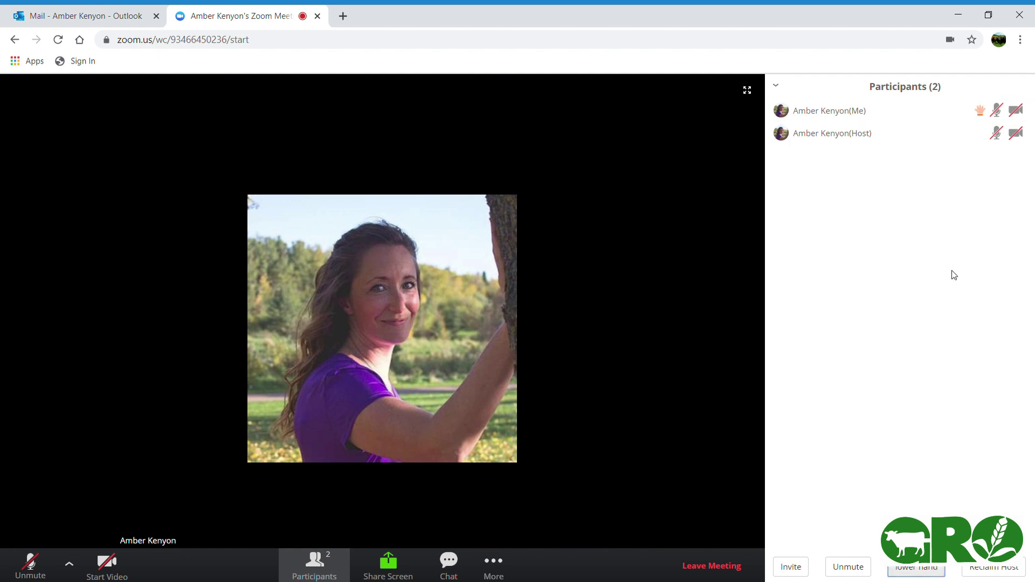
mouse_move(954, 123)
click(922, 569)
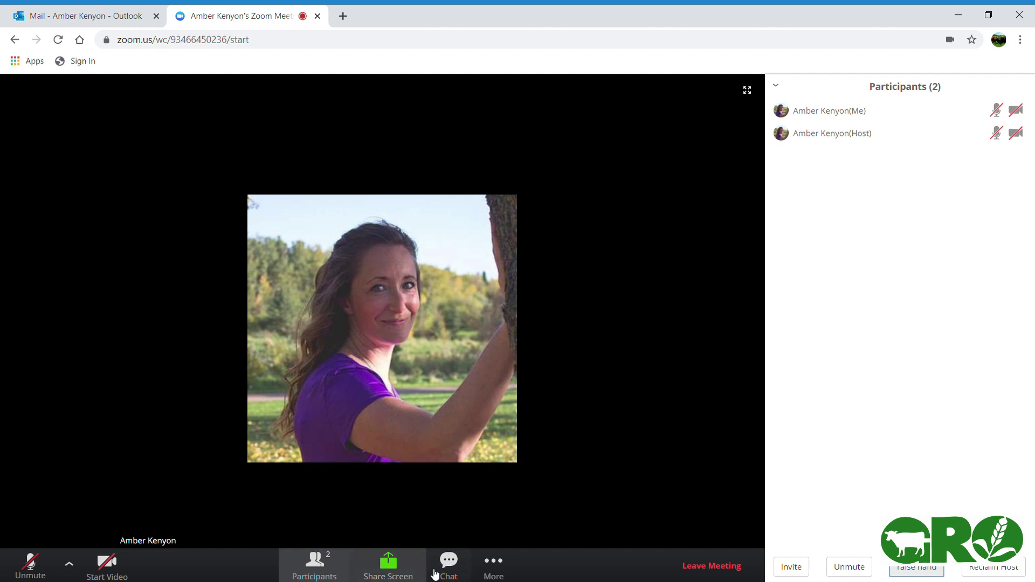
Review the Application Window and Chrome Tab choices for screen sharing, and close the dialog without sharing.
click(397, 574)
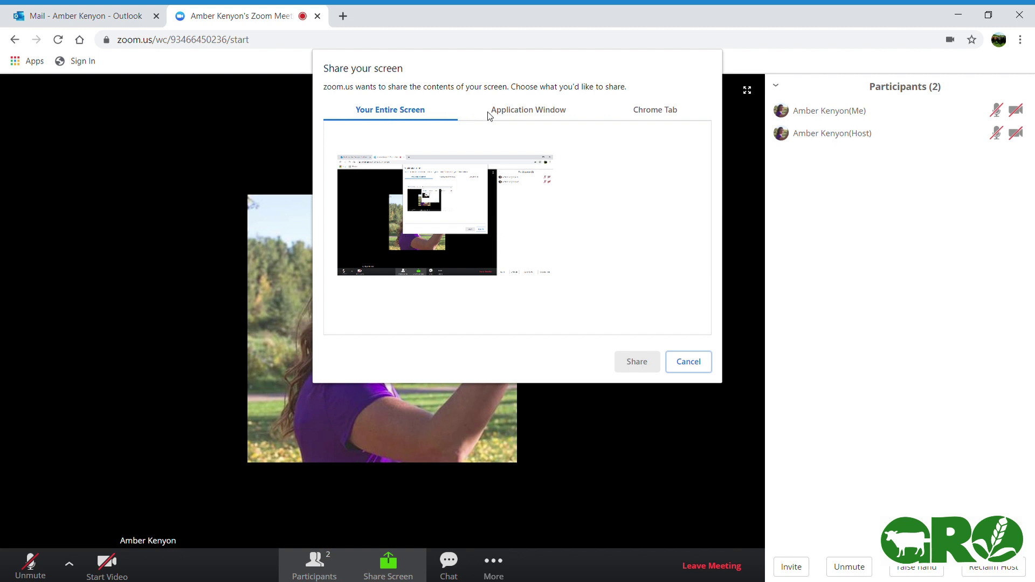
click(522, 115)
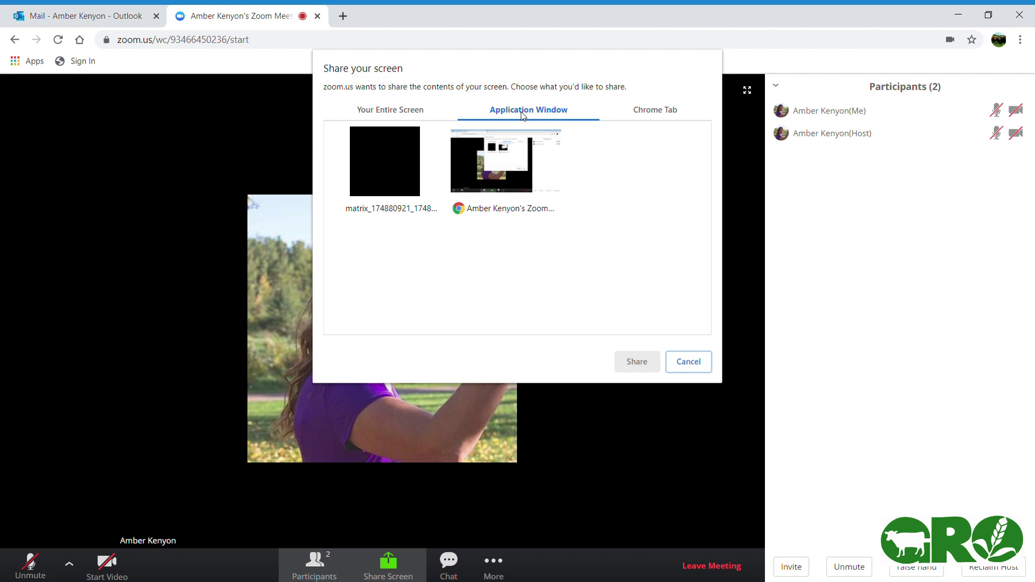
click(655, 110)
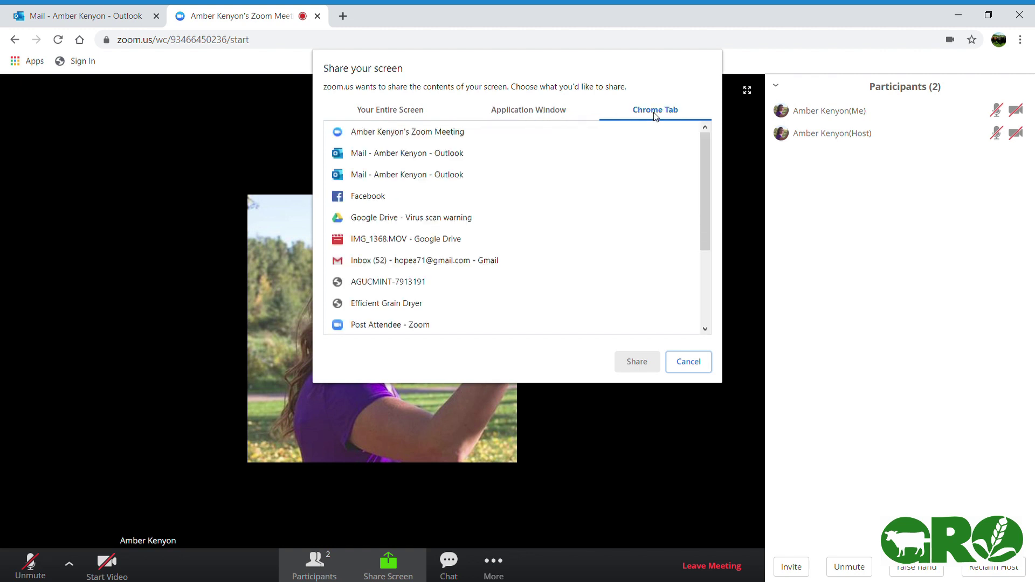
click(690, 371)
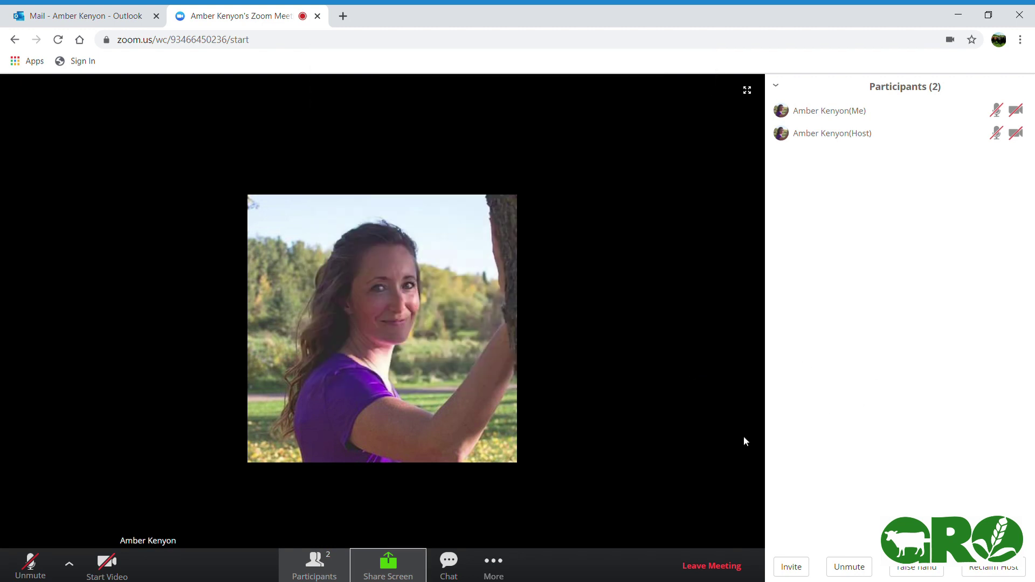
Open the group chat and send the message "test" to Everyone.
click(449, 571)
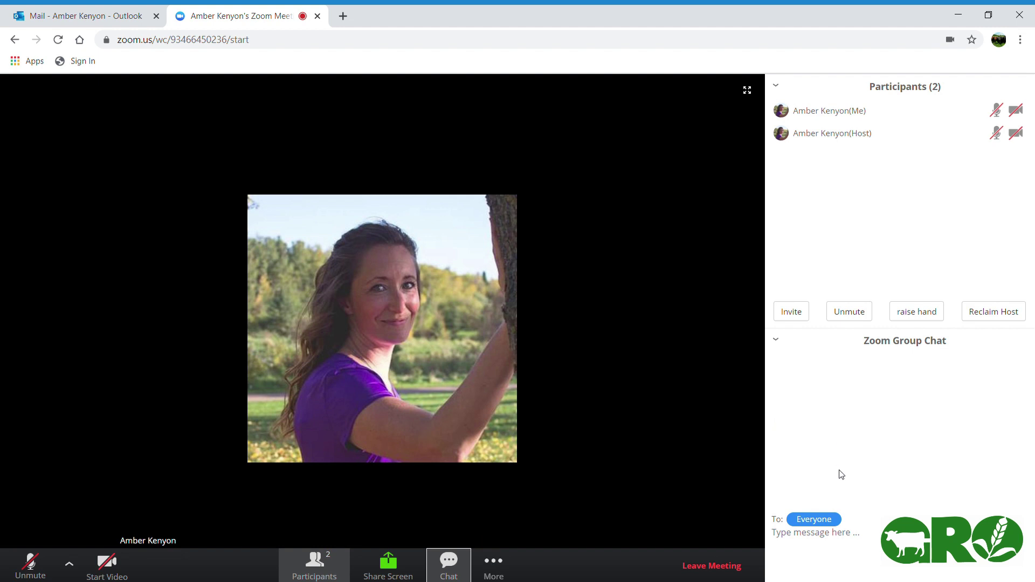
click(814, 539)
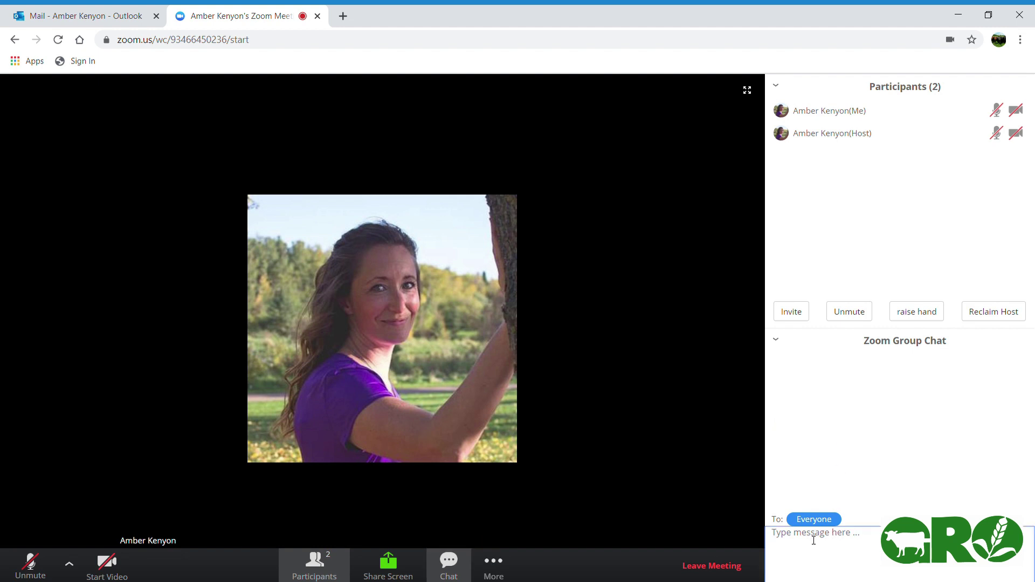
text(test)
key(Return)
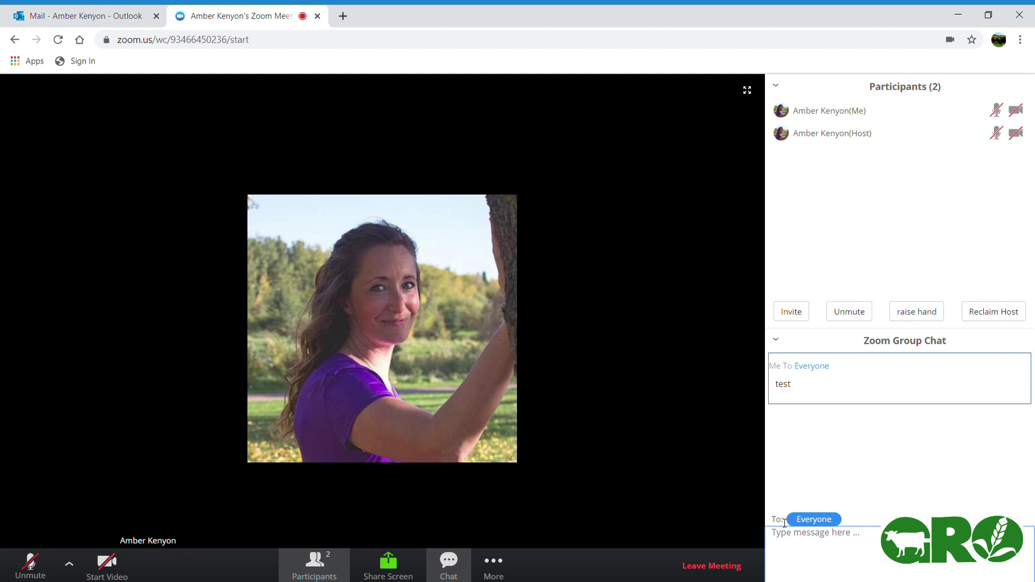
Set the chat recipient to the host and send the private message "test".
click(826, 521)
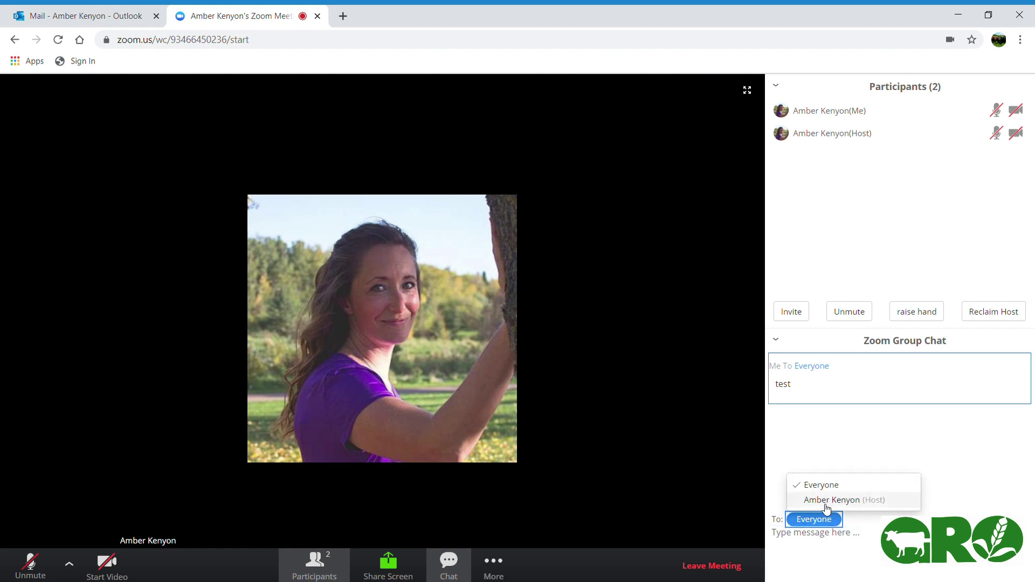
click(822, 499)
click(833, 542)
text(test)
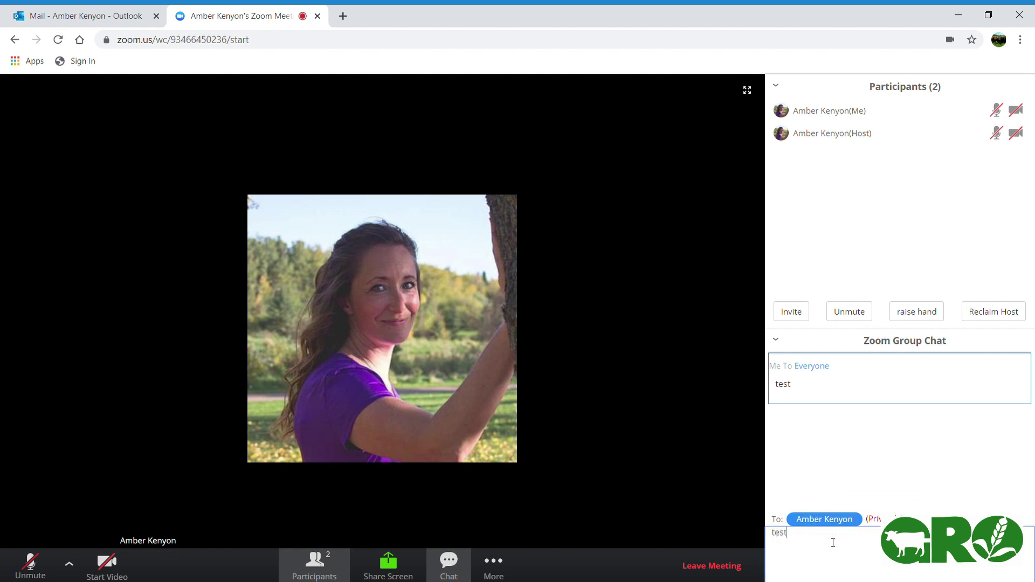
key(Return)
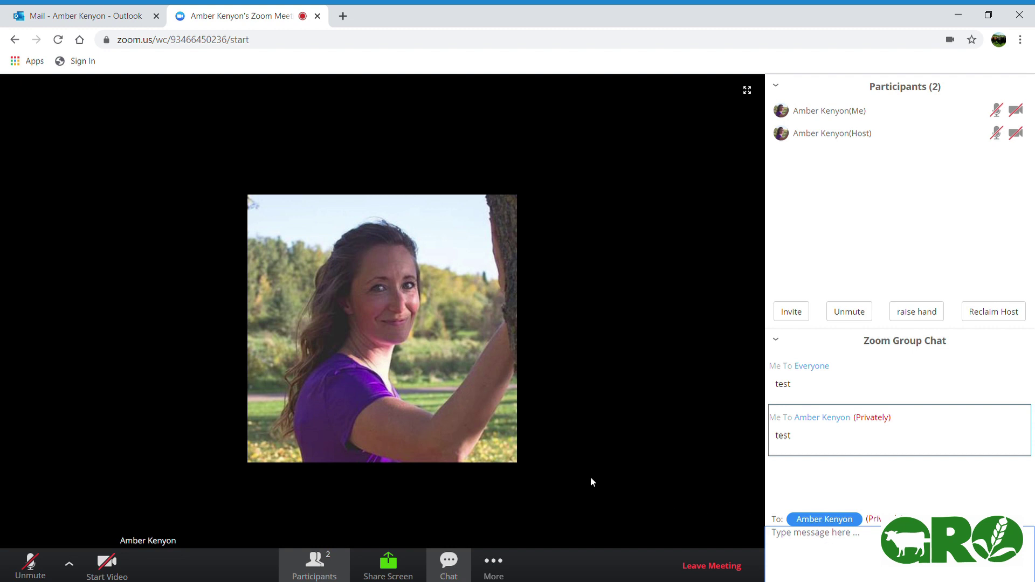
Check the additional meeting options, and leave the meeting.
click(500, 564)
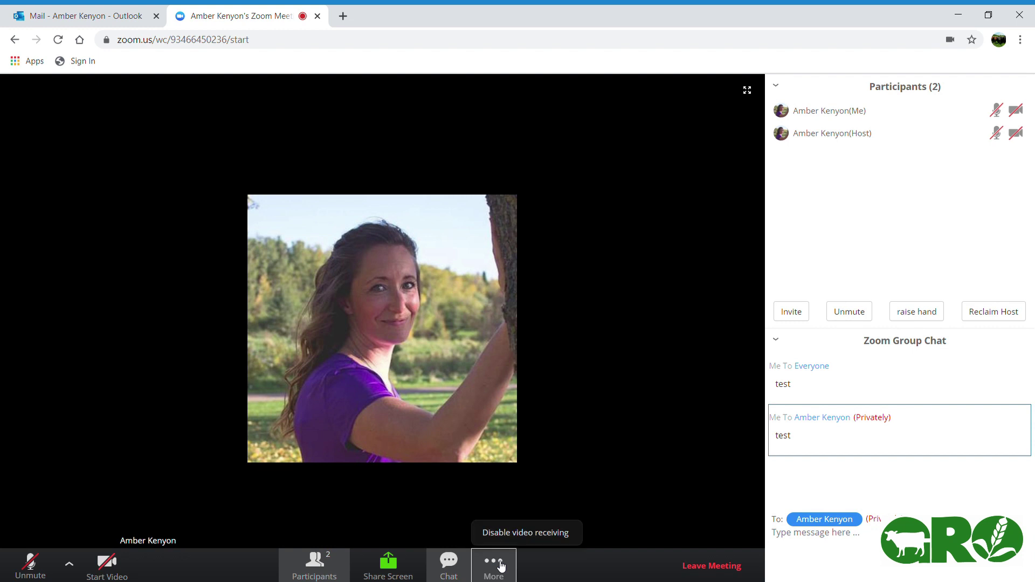
click(500, 565)
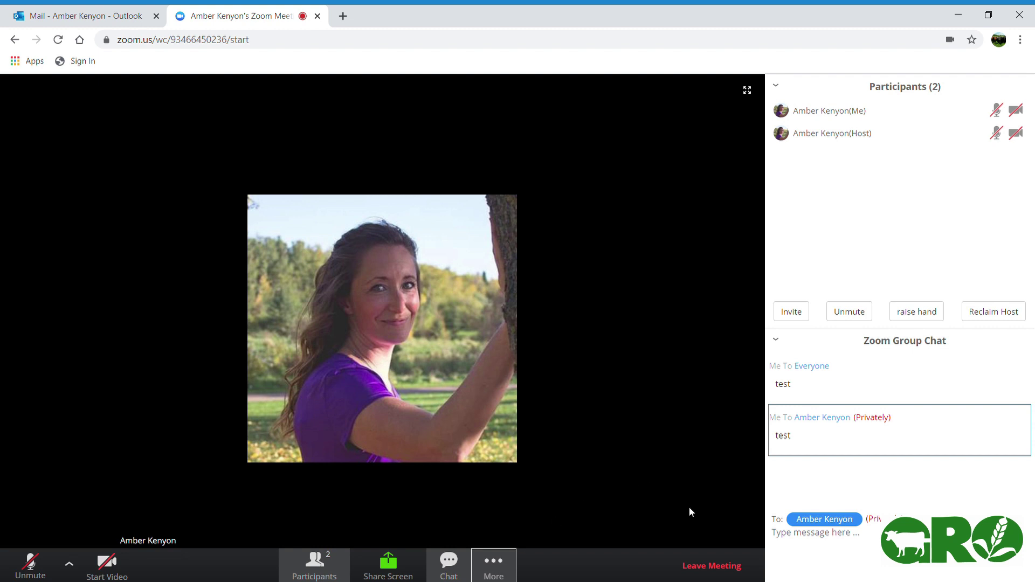
click(708, 572)
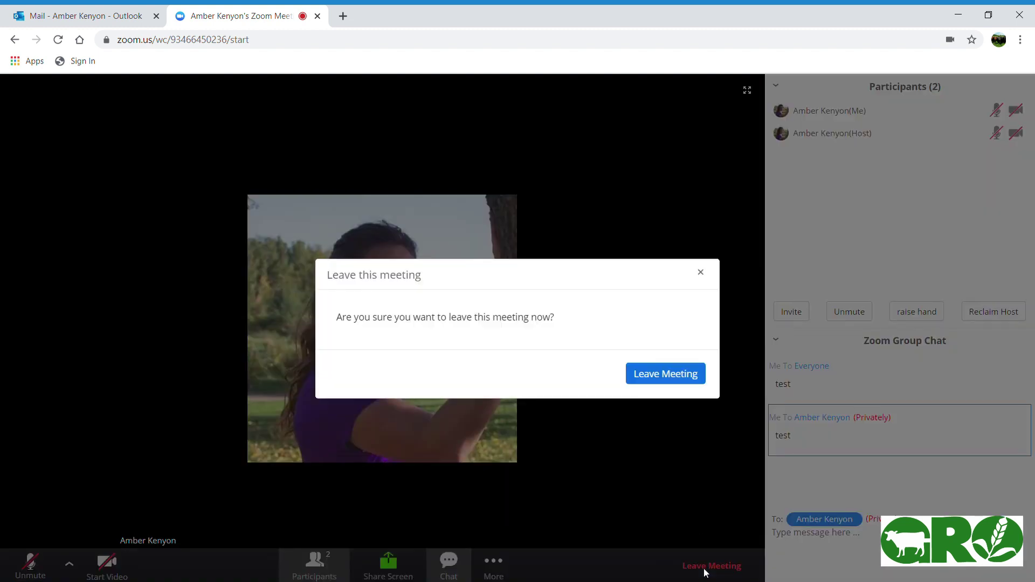
click(655, 369)
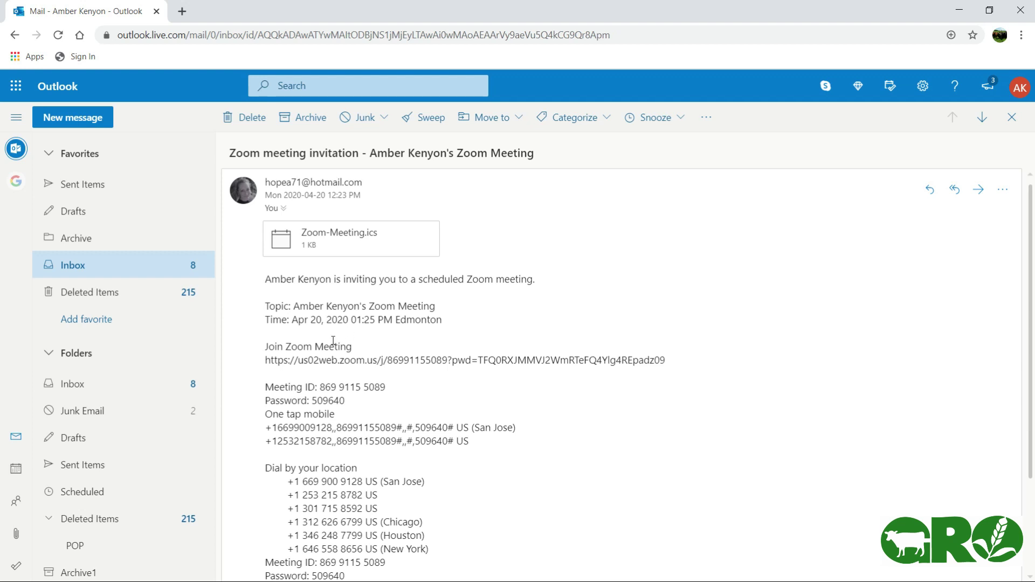
Copy the join link with its embedded password from the April 20 Zoom invitation and open it in a new browser tab.
drag(266, 360, 665, 360)
right_click(637, 360)
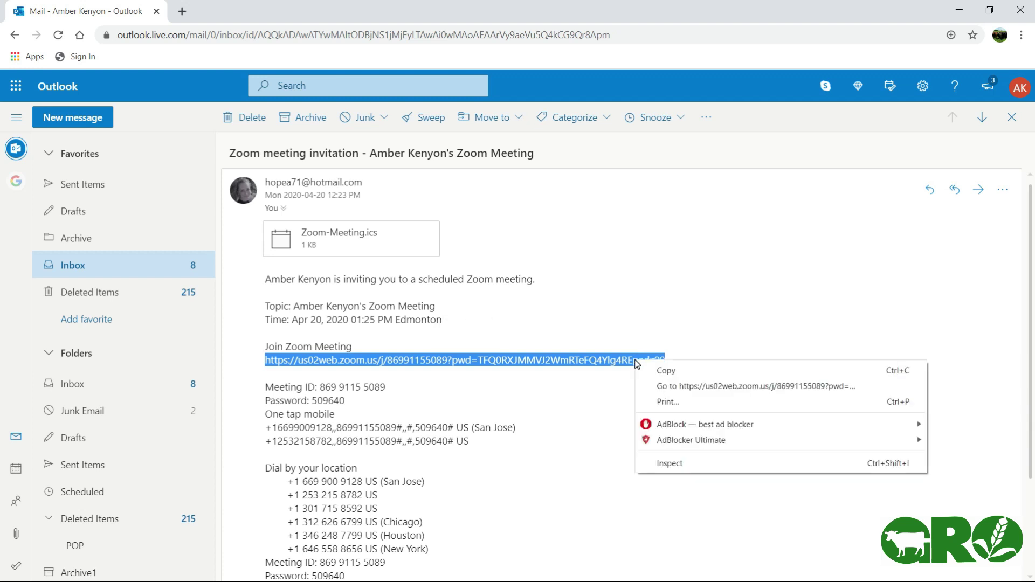
click(660, 369)
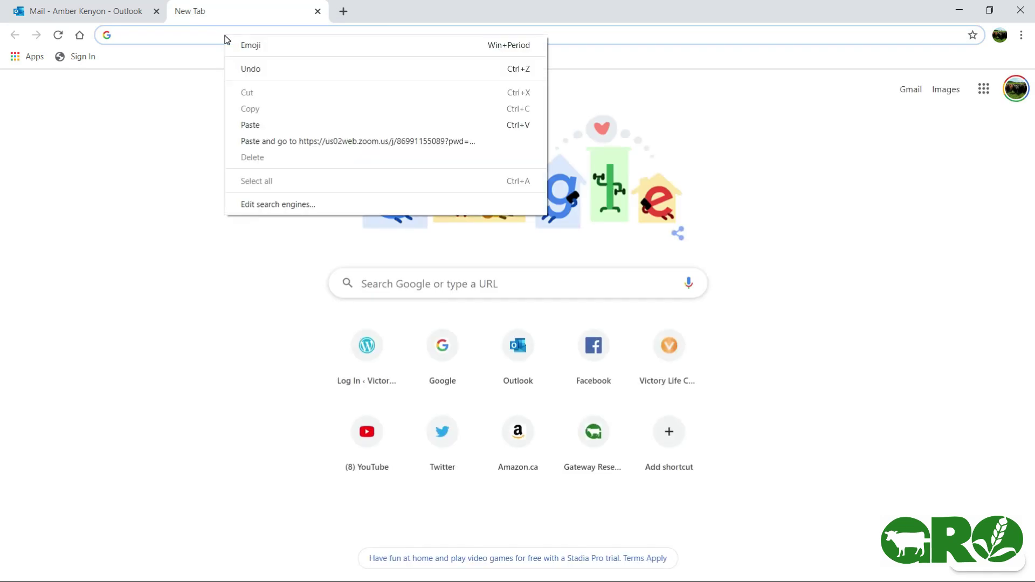
click(253, 126)
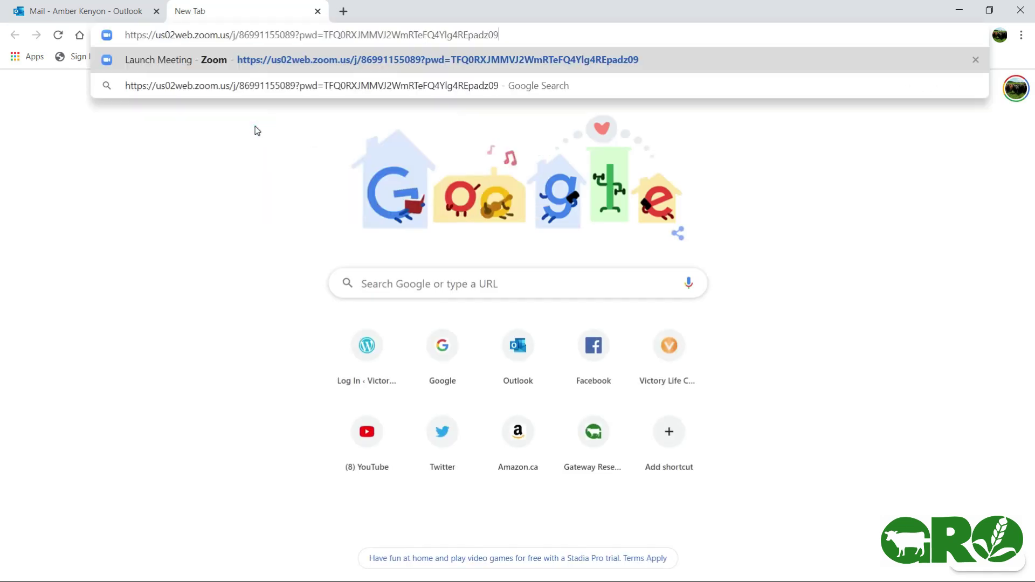
key(Return)
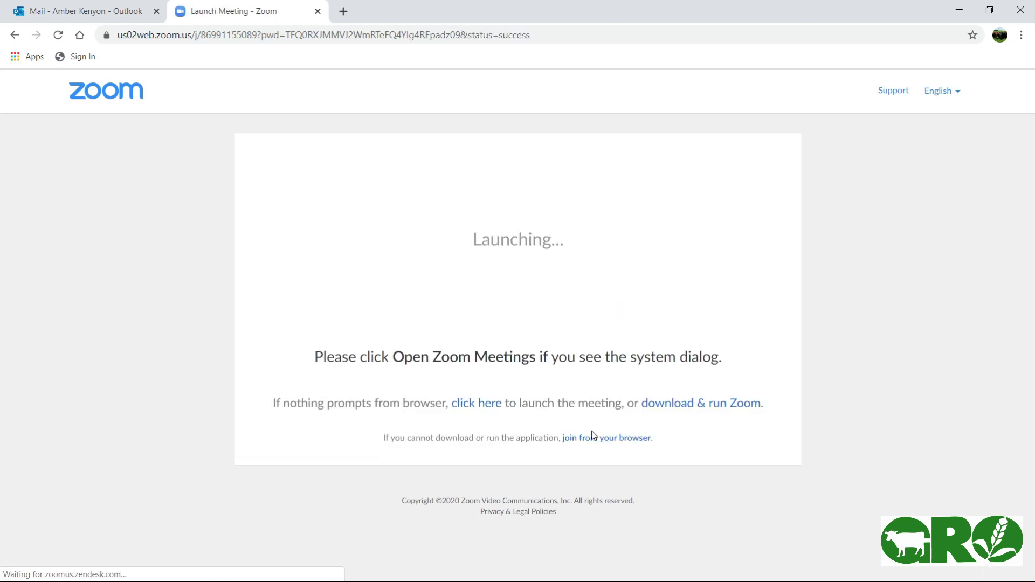
Download the Zoom client from the meeting launch page and run the downloaded installer.
click(666, 412)
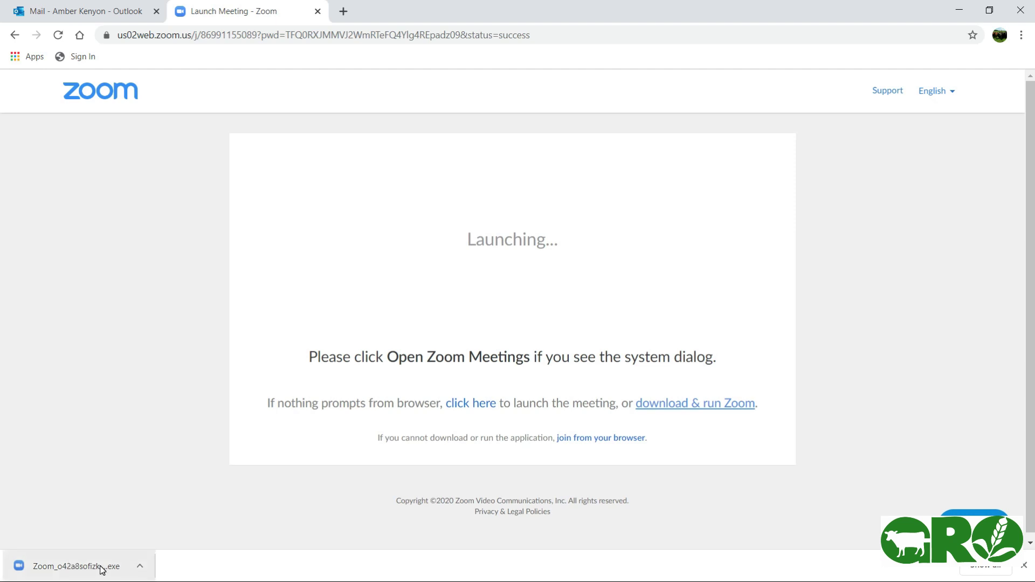
click(70, 571)
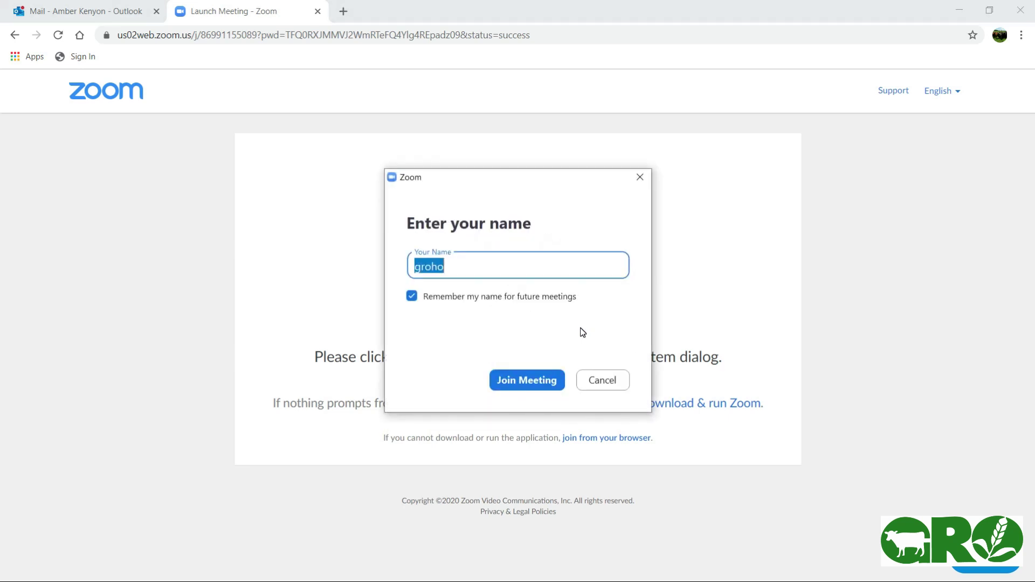
Enter the participant's name and join the meeting without video, using computer audio.
text(Amber)
click(518, 374)
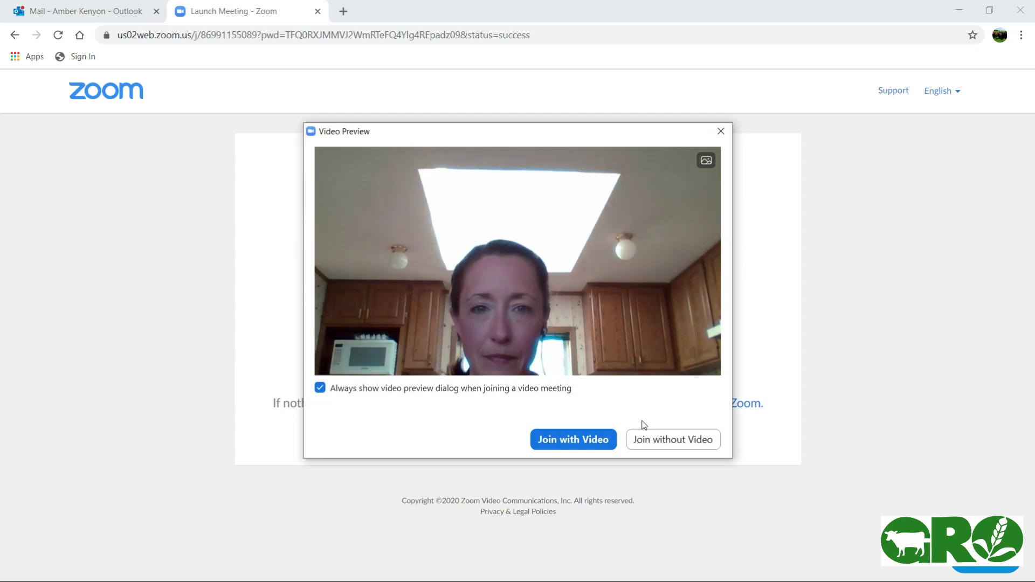
click(658, 448)
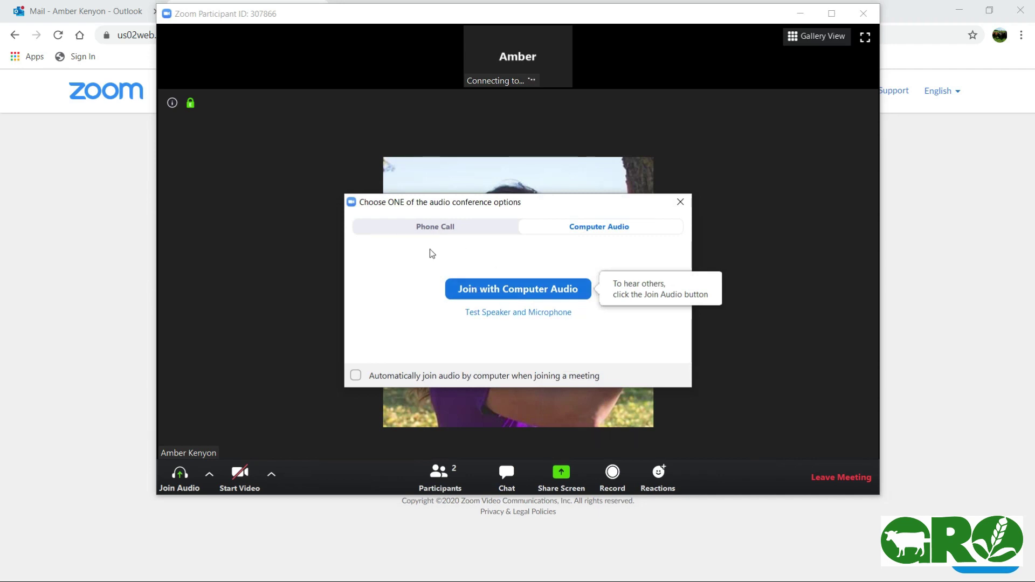
click(519, 293)
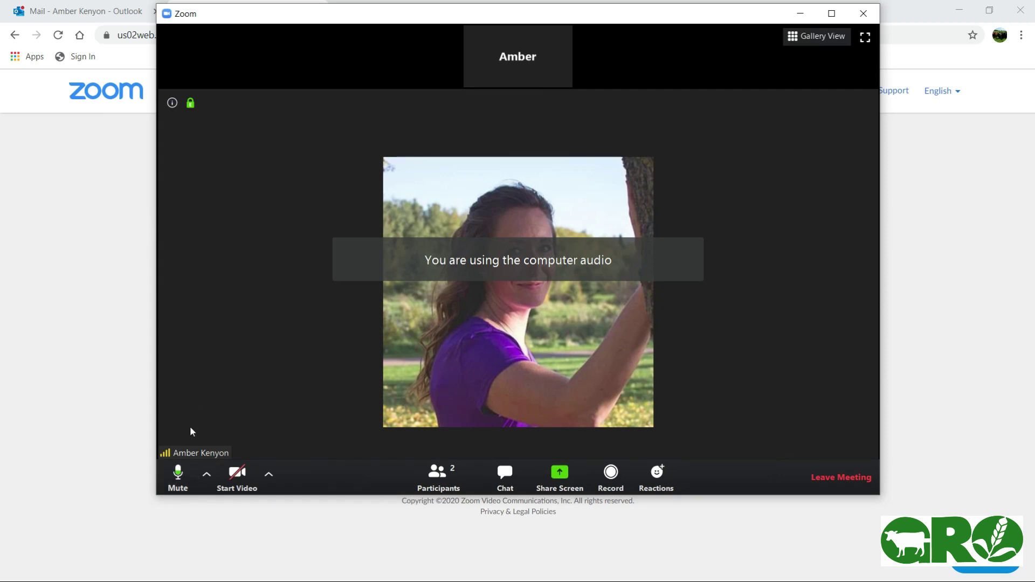
Mute the microphone and check the available microphone and speaker options.
click(178, 474)
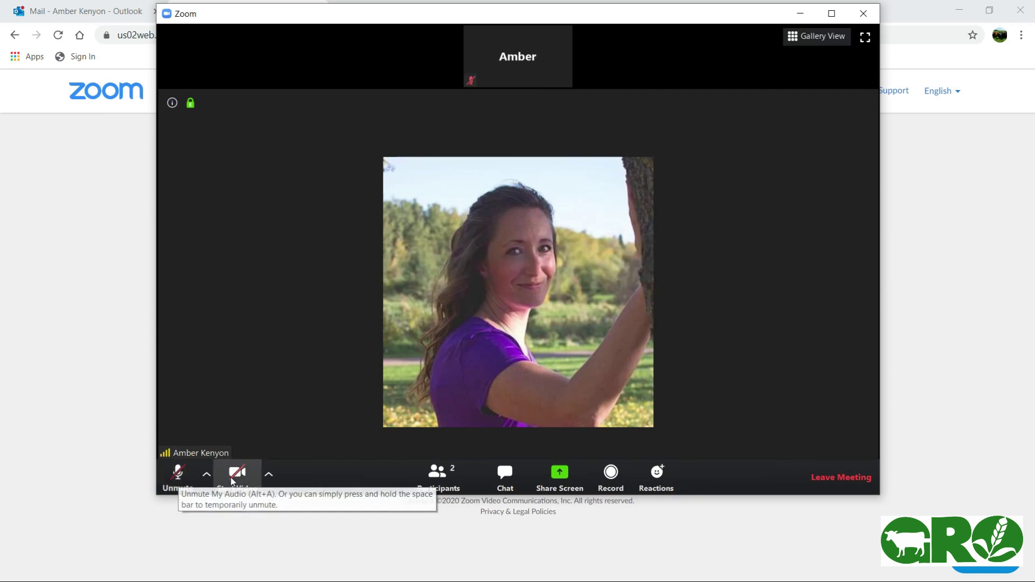
click(207, 477)
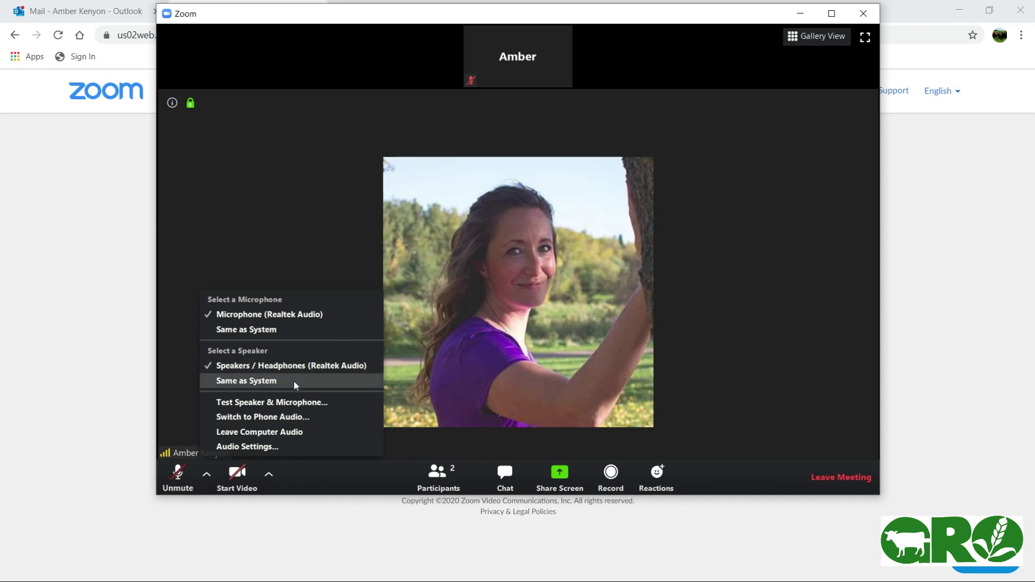
click(298, 473)
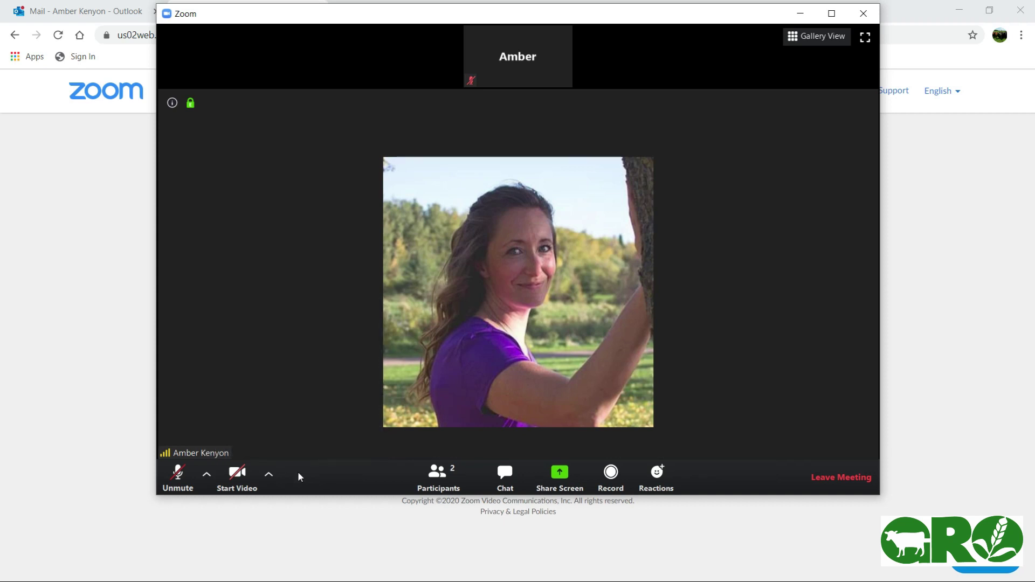
Check the camera options and the virtual background settings, leaving the settings unchanged.
click(268, 474)
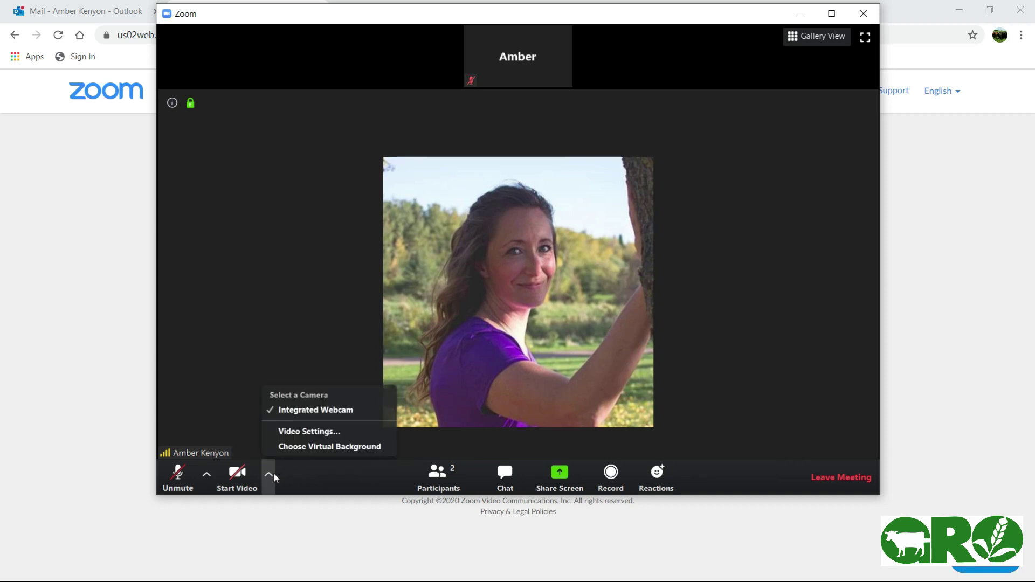
click(311, 448)
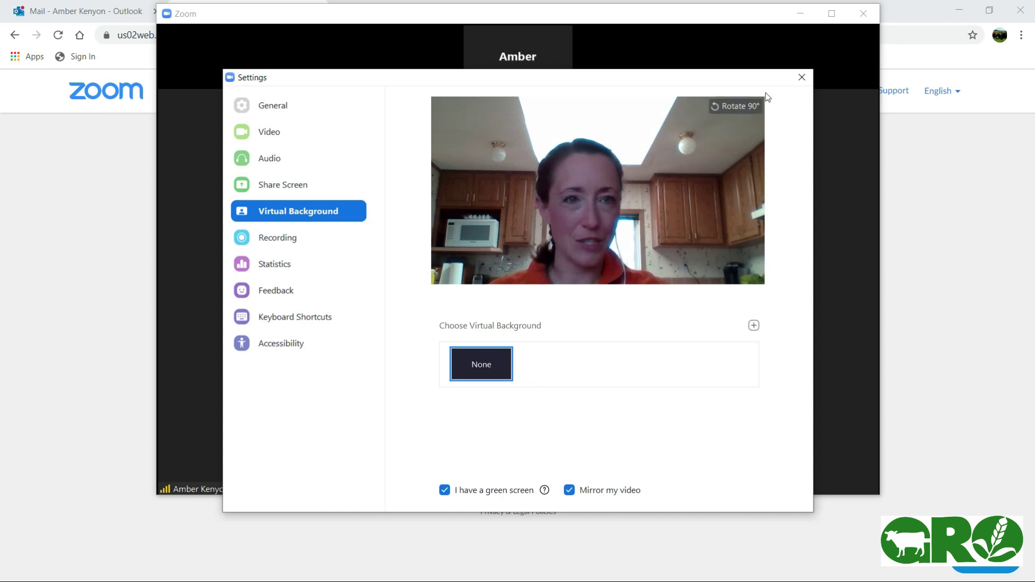
click(802, 77)
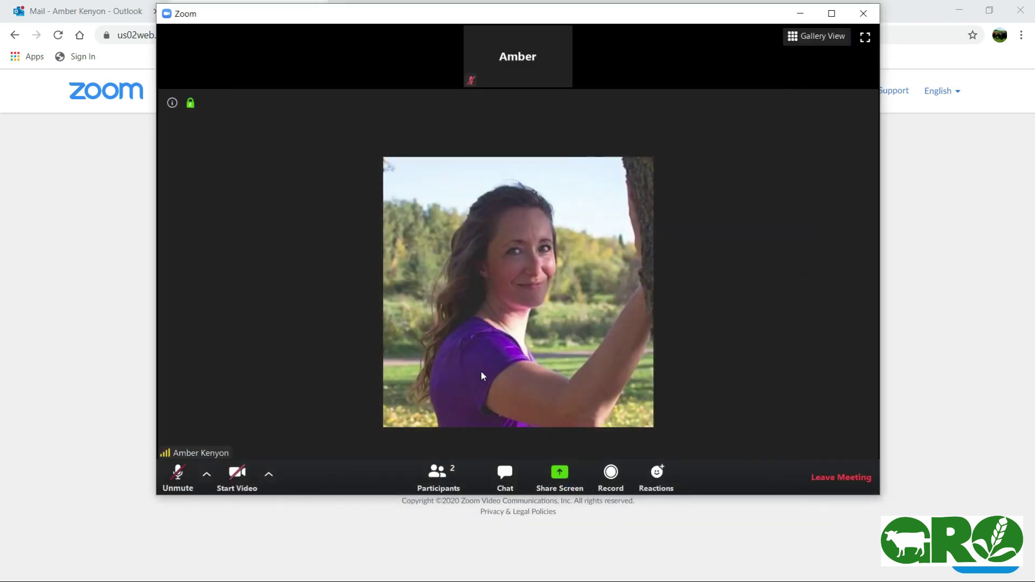
Show the participants list and the group chat beside the meeting video.
click(438, 472)
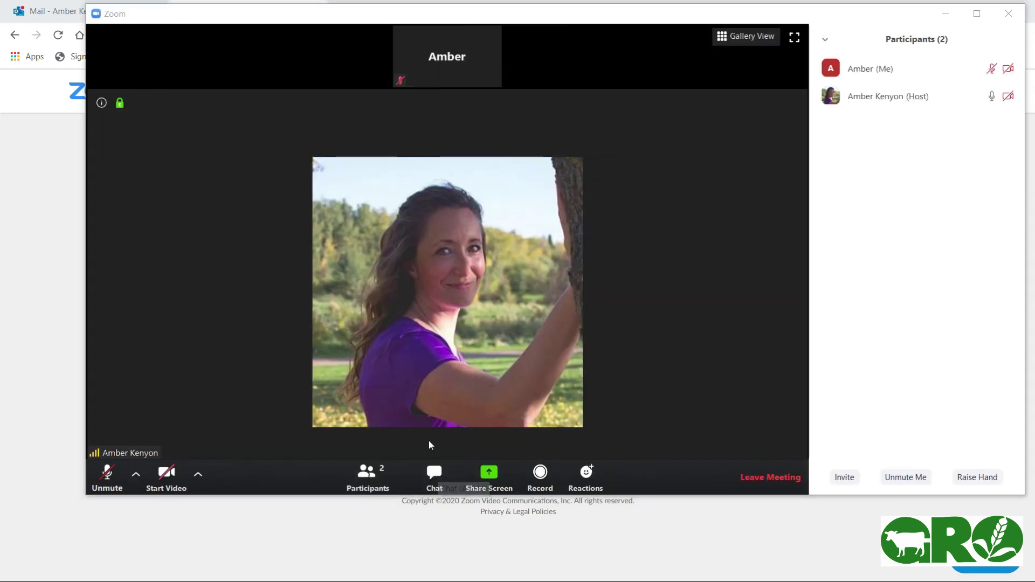
click(433, 478)
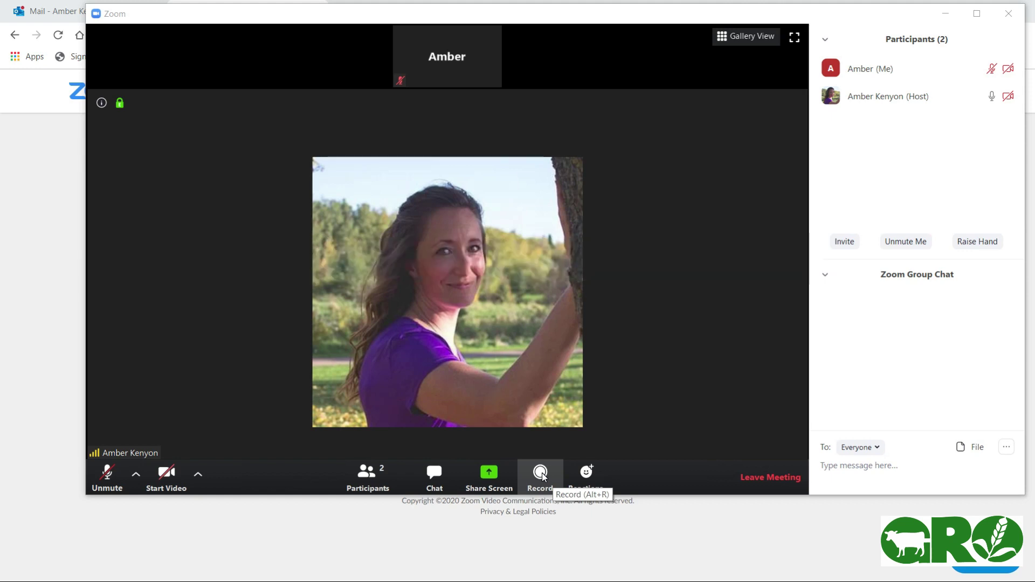
Try to start recording the meeting.
mouse_move(542, 475)
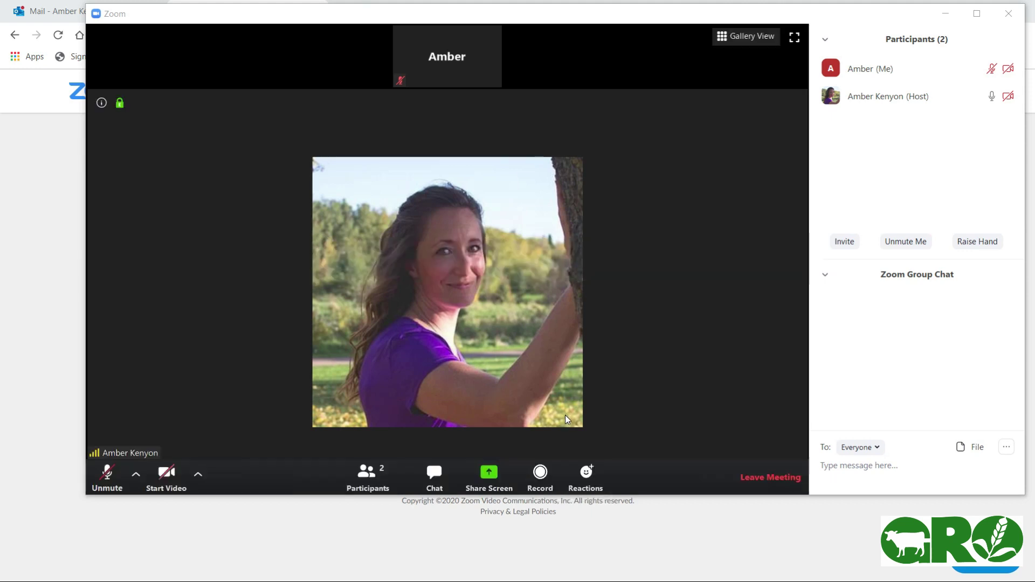
click(533, 474)
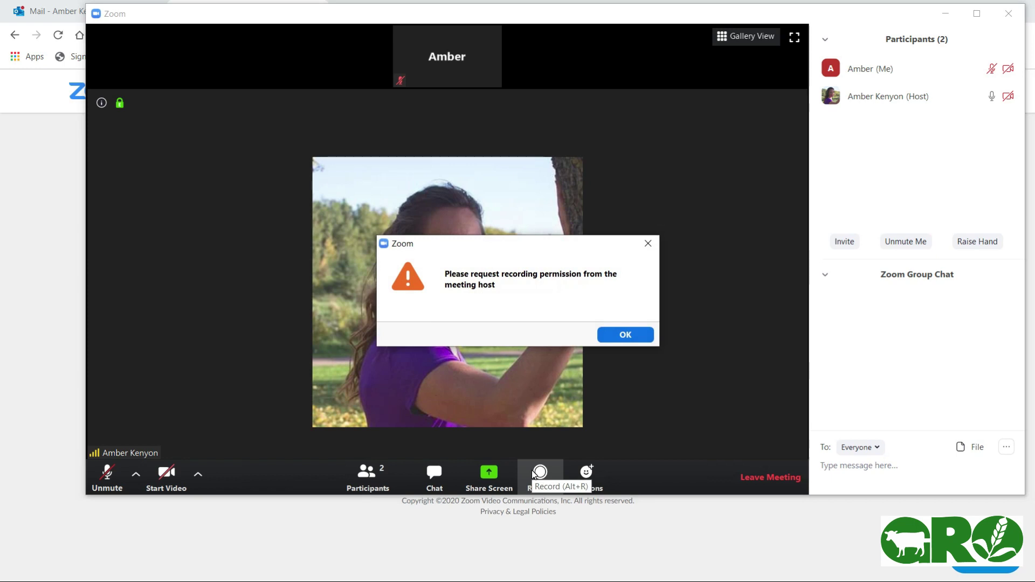
click(489, 273)
click(538, 286)
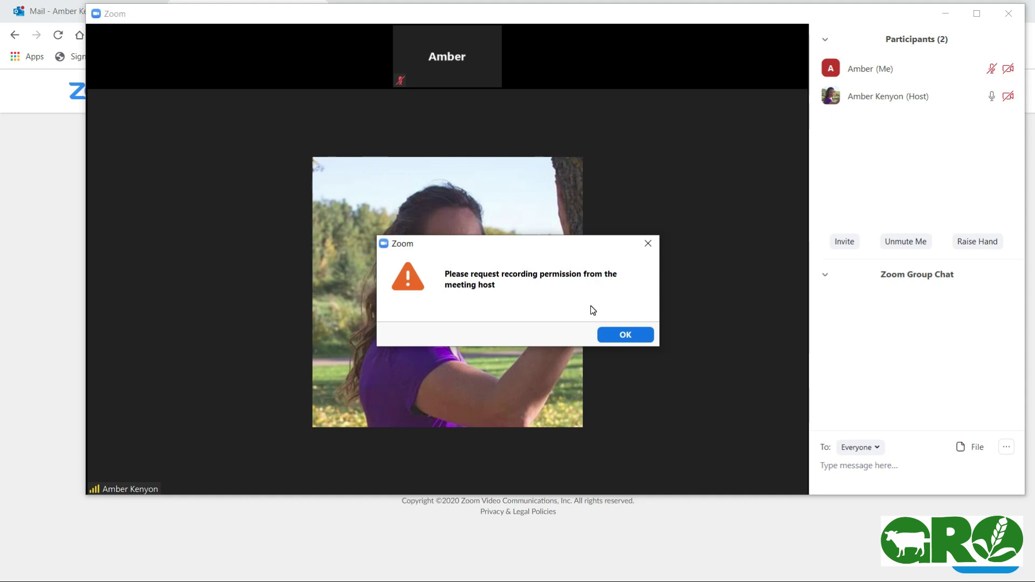
click(625, 335)
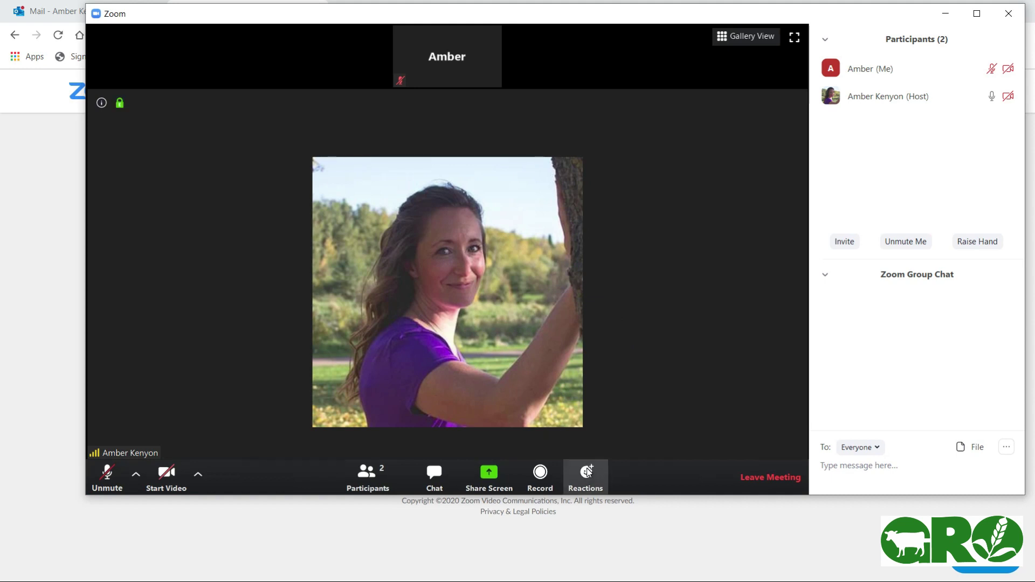
Send a thumbs-up reaction to the meeting.
click(588, 473)
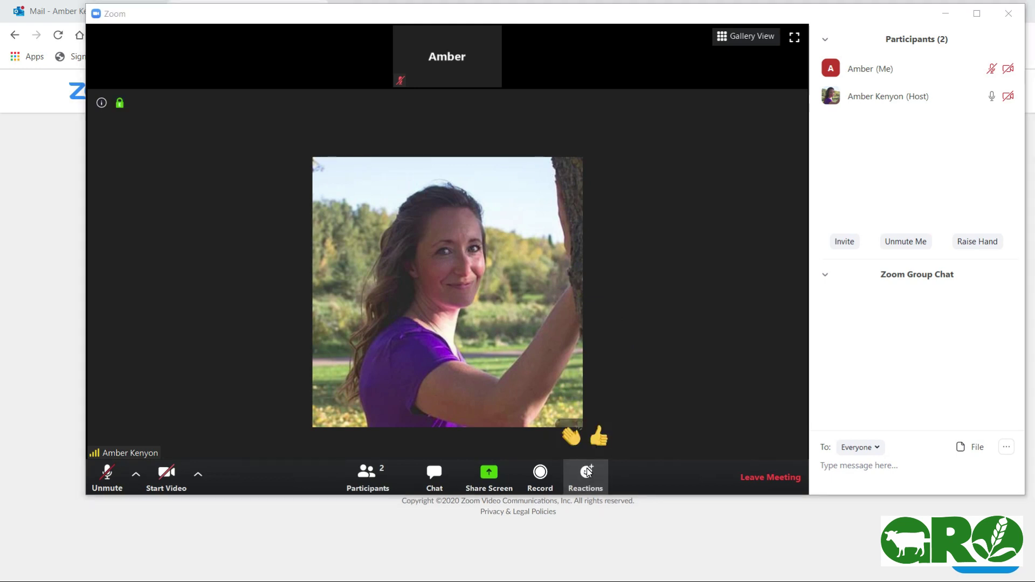
click(599, 437)
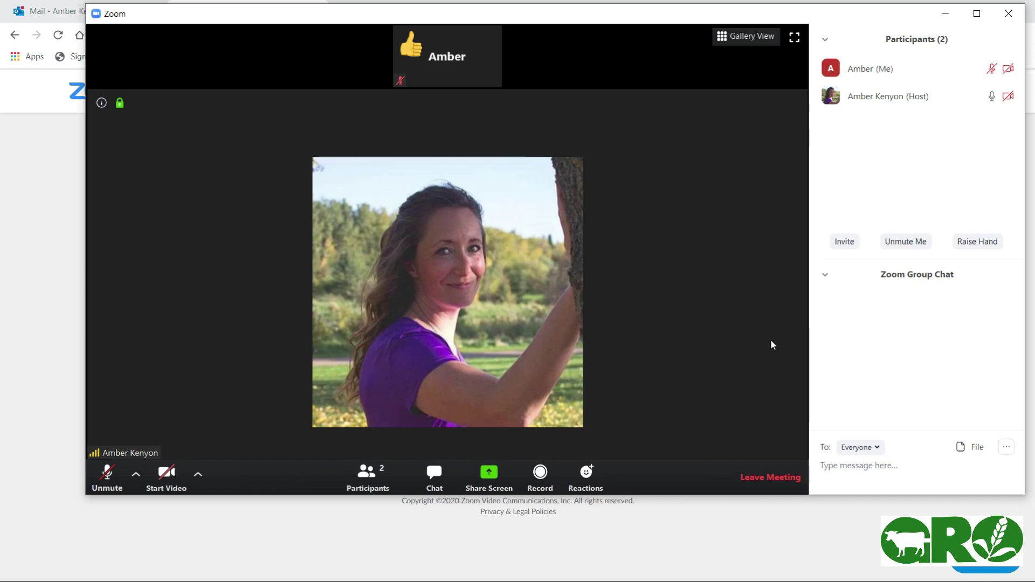
View the meeting in gallery view and full screen, and return to speaker view in the normal window.
click(742, 42)
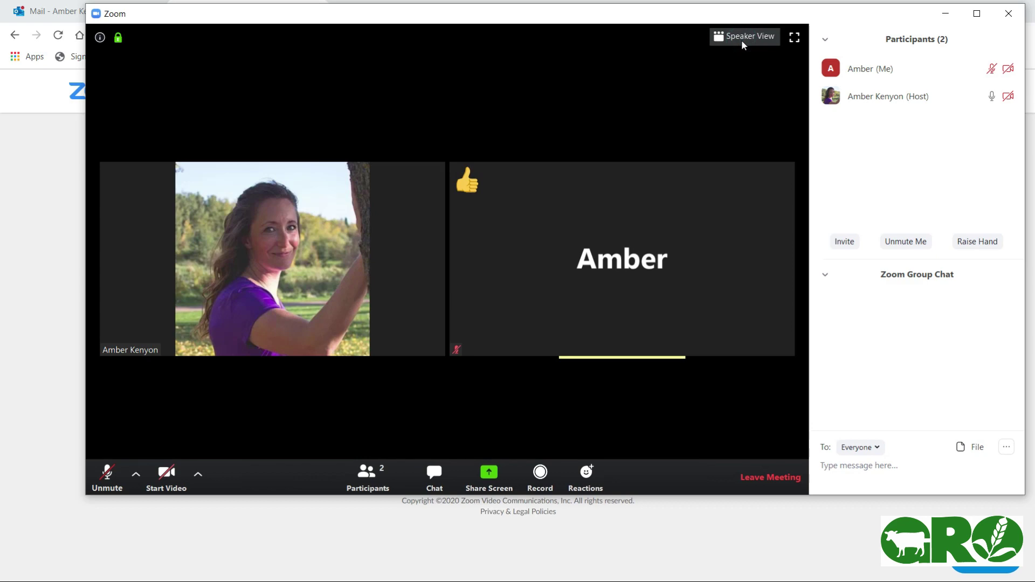
click(795, 37)
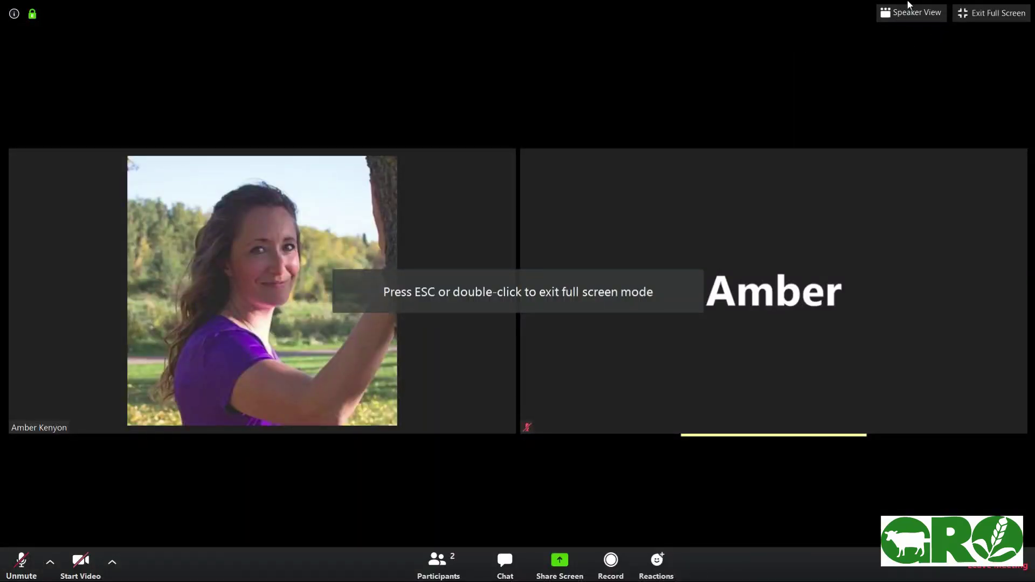
click(908, 12)
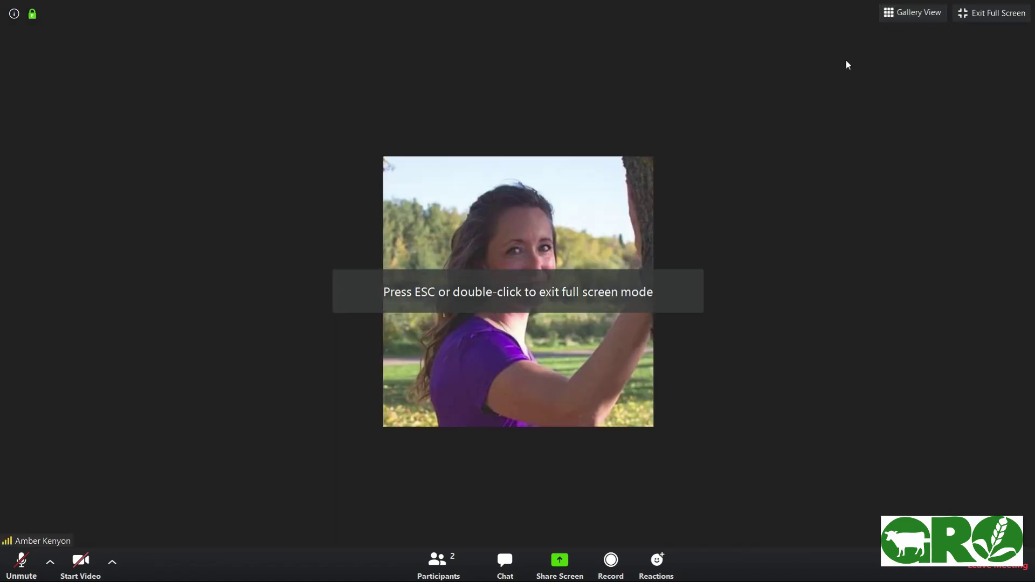
double_click(846, 60)
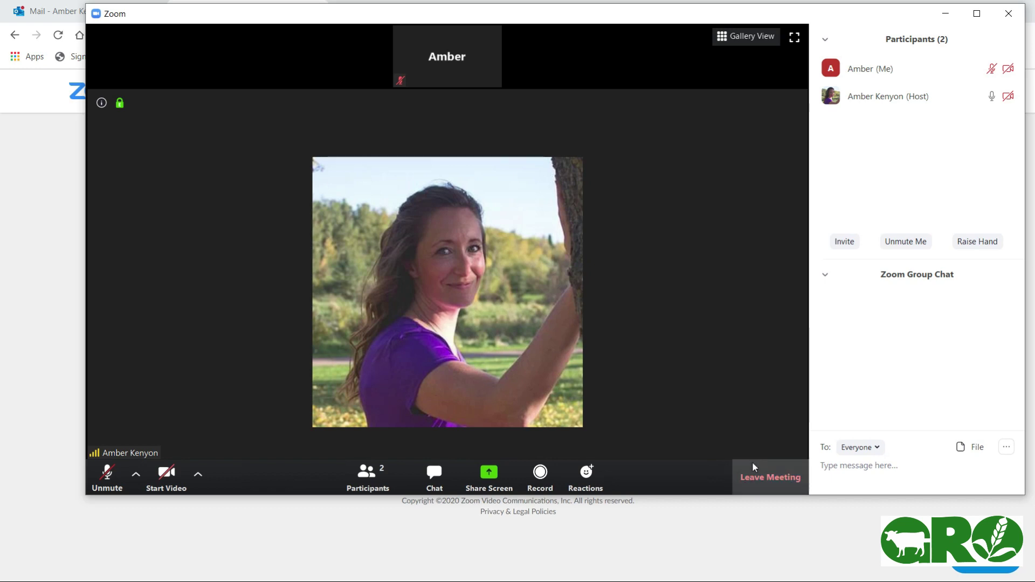
Leave the meeting with the option to give feedback to Zoom enabled, and minimize the browser window.
click(754, 478)
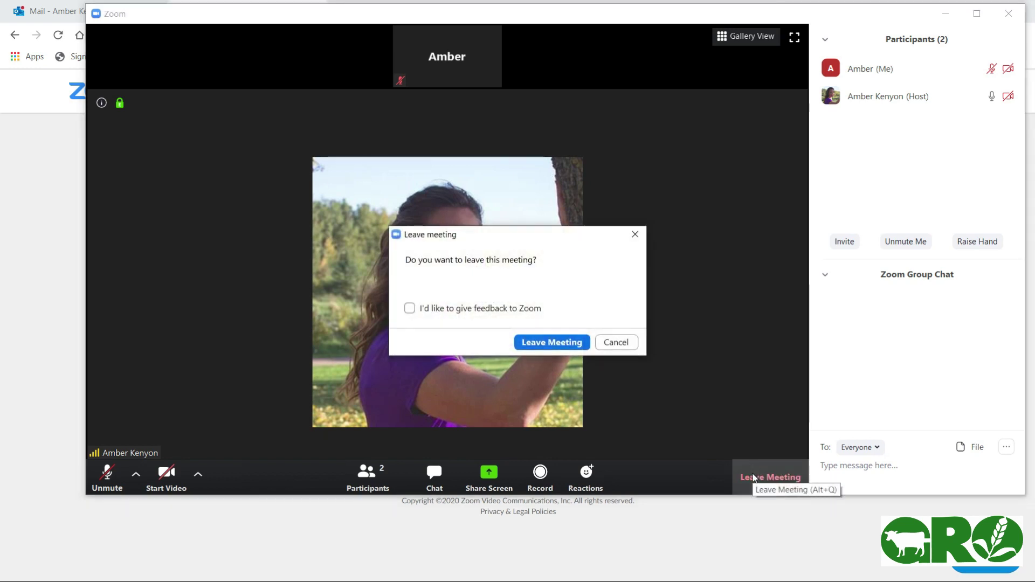
click(411, 308)
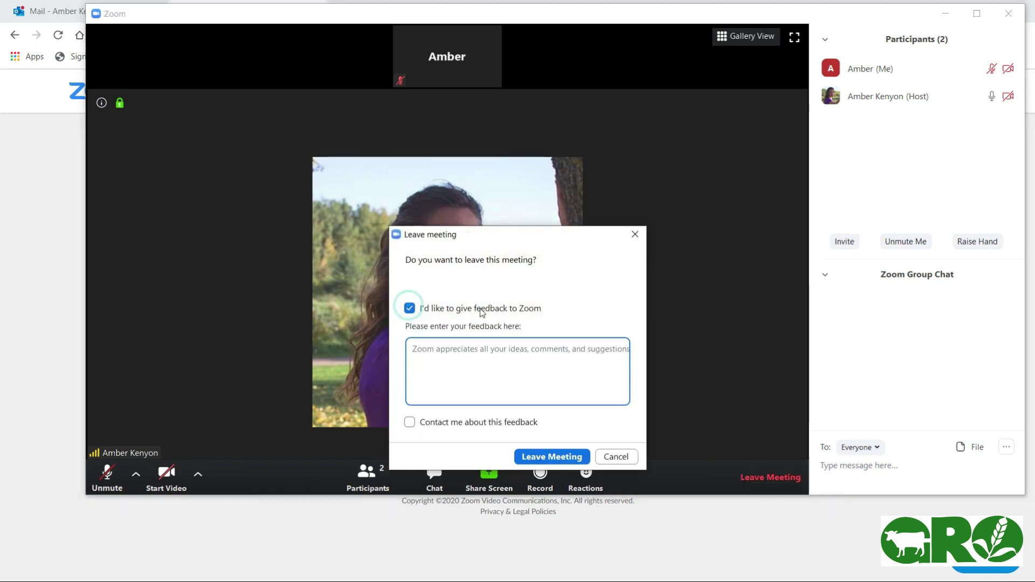
click(542, 457)
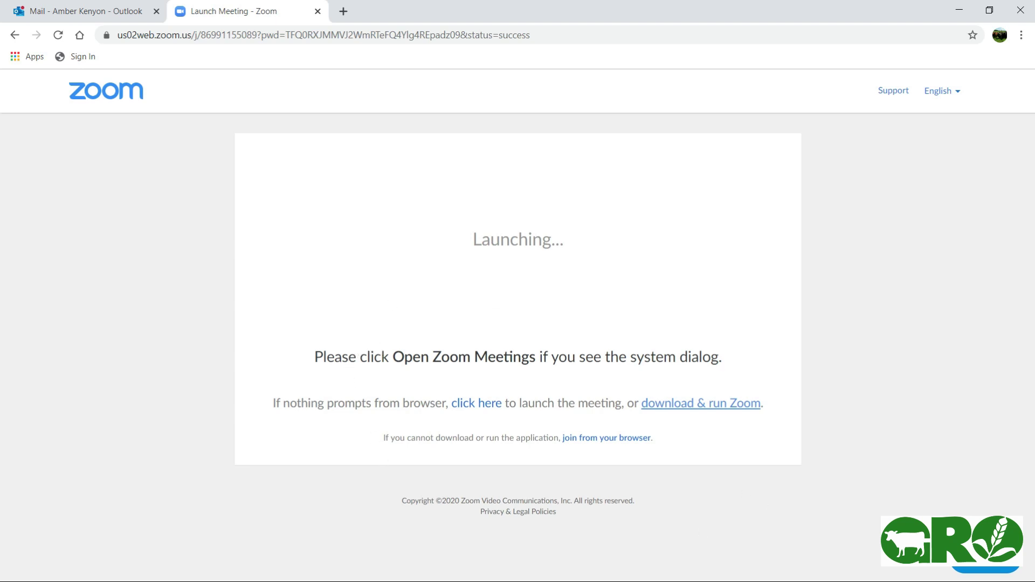
click(959, 11)
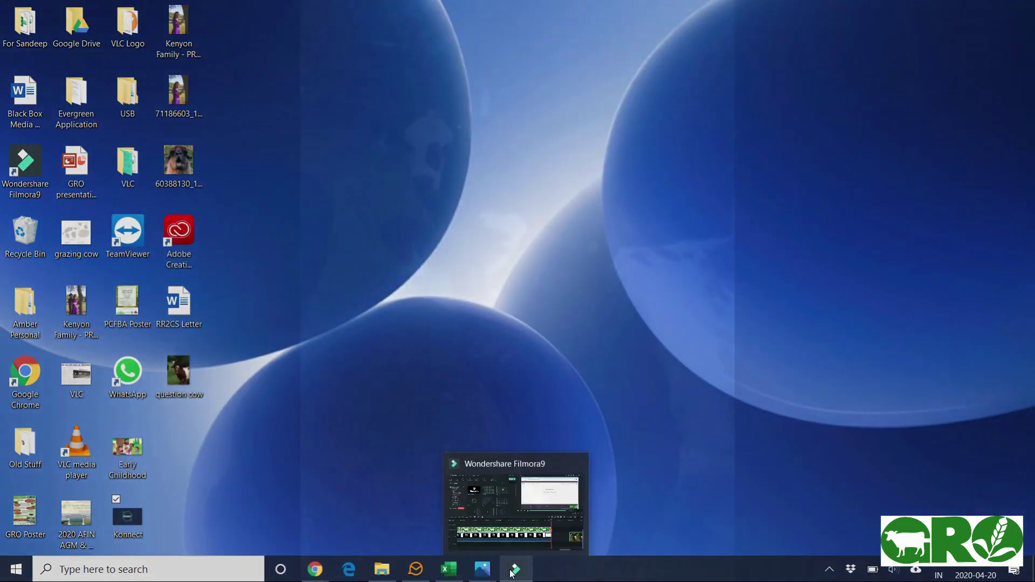